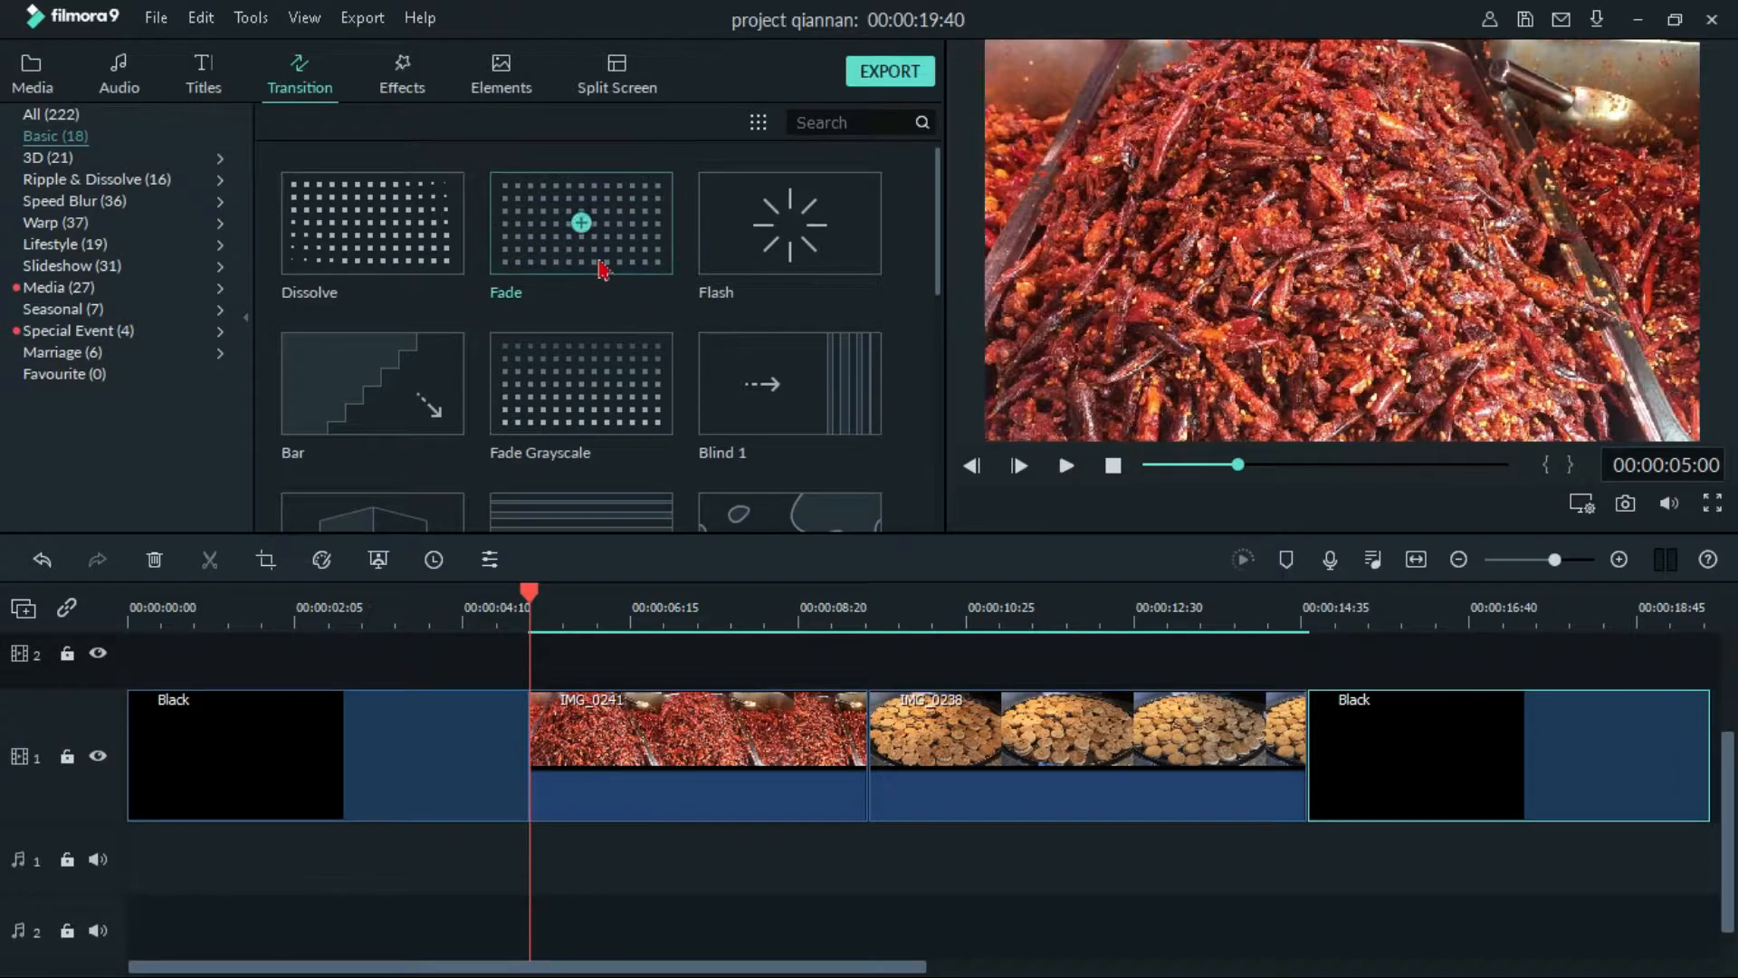
- Add a Fade transition between the opening Black clip and IMG_0241 and set its duration to 00:00:02:30
left_click_drag(601, 263, 496, 733)
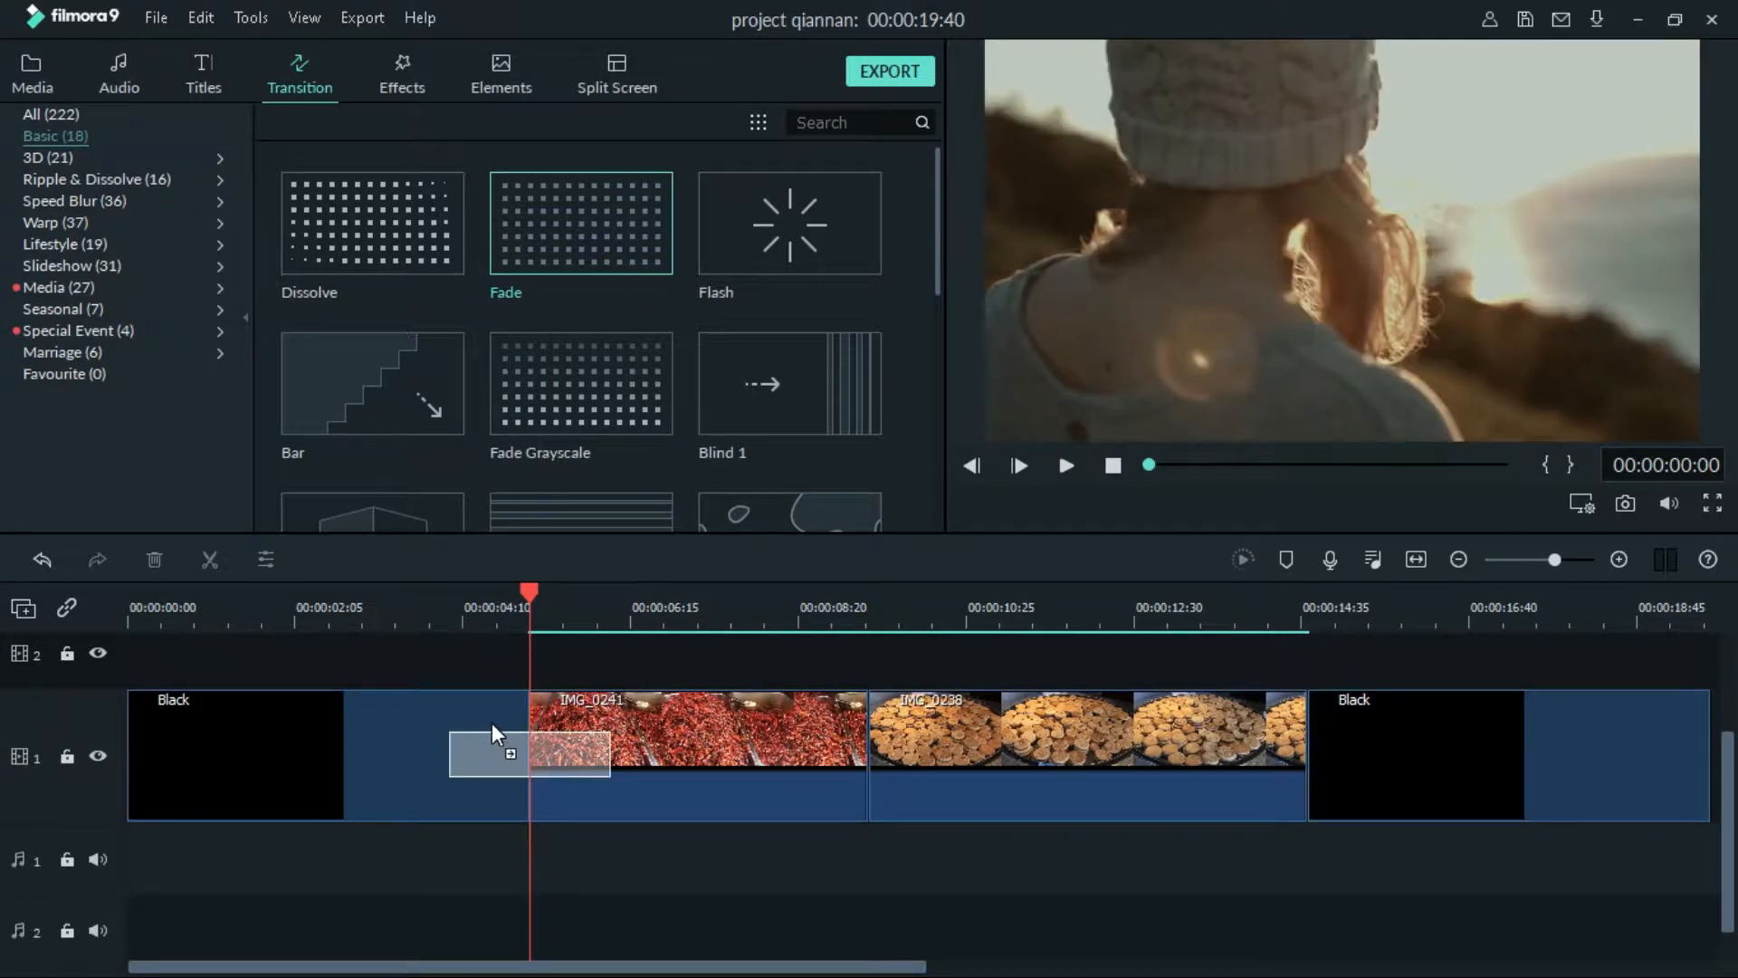
left_click_drag(603, 777, 534, 771)
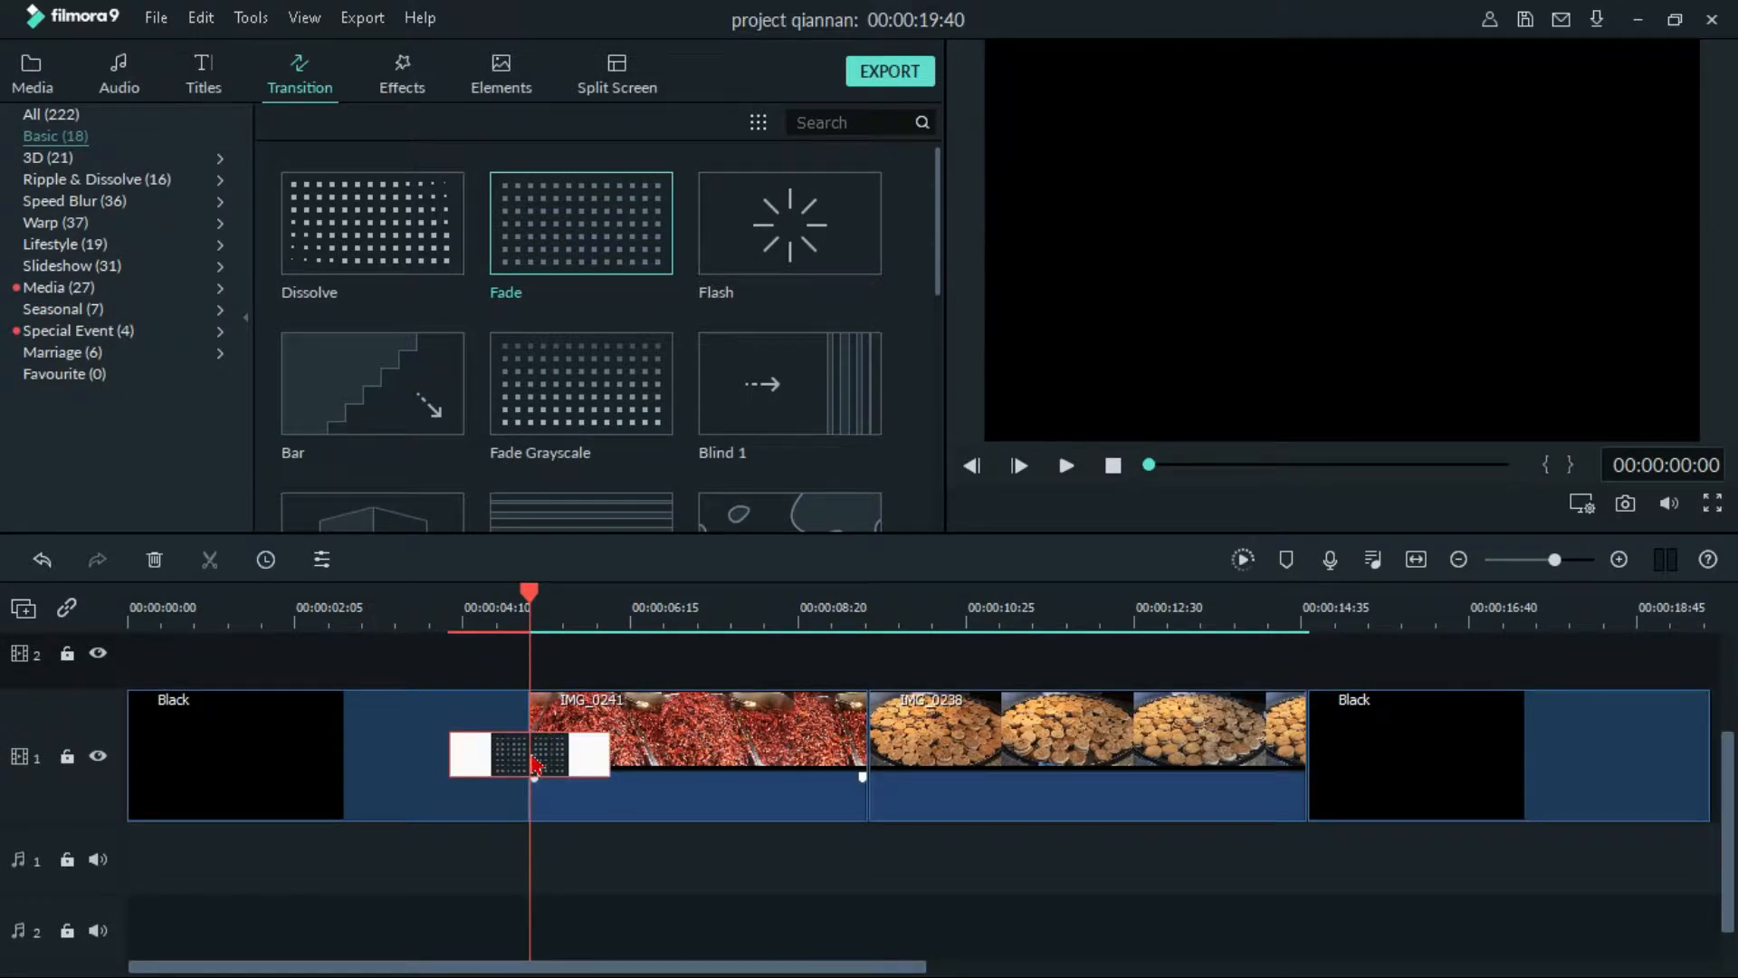
double_click(530, 763)
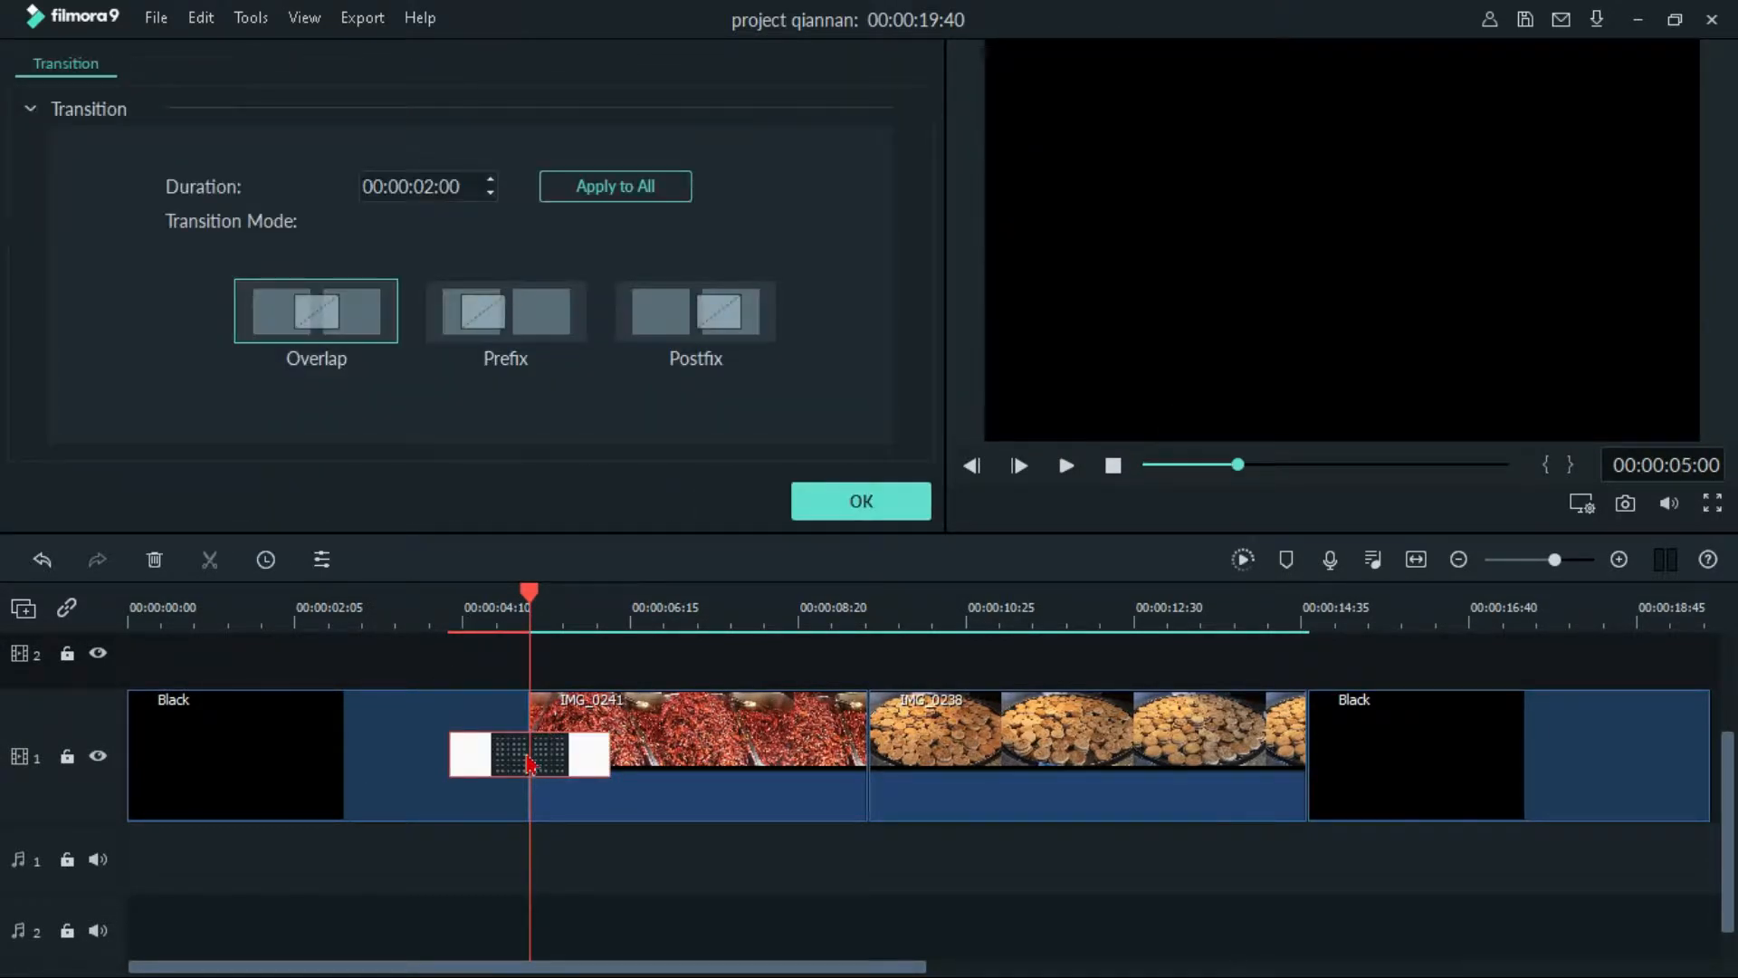
left_click(461, 188)
type("30")
- Shorten the opening Black clip to the part covered by the fade, and render and play the opening
left_click_drag(528, 598, 109, 679)
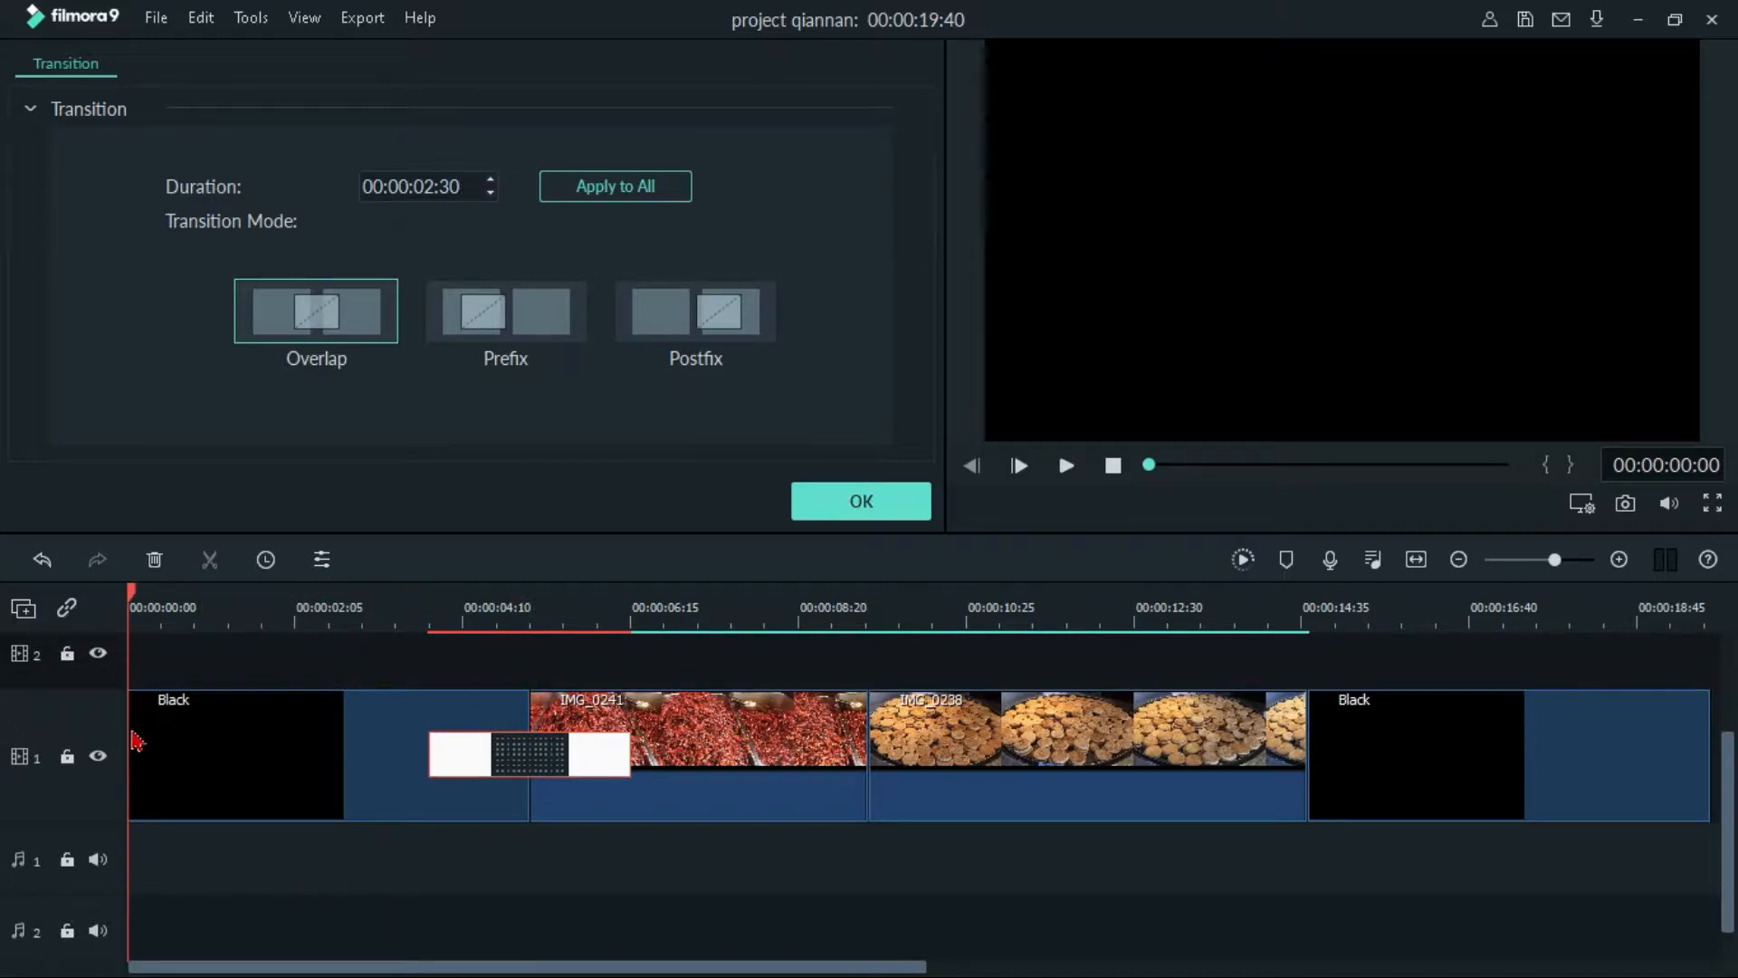
left_click_drag(133, 770, 428, 803)
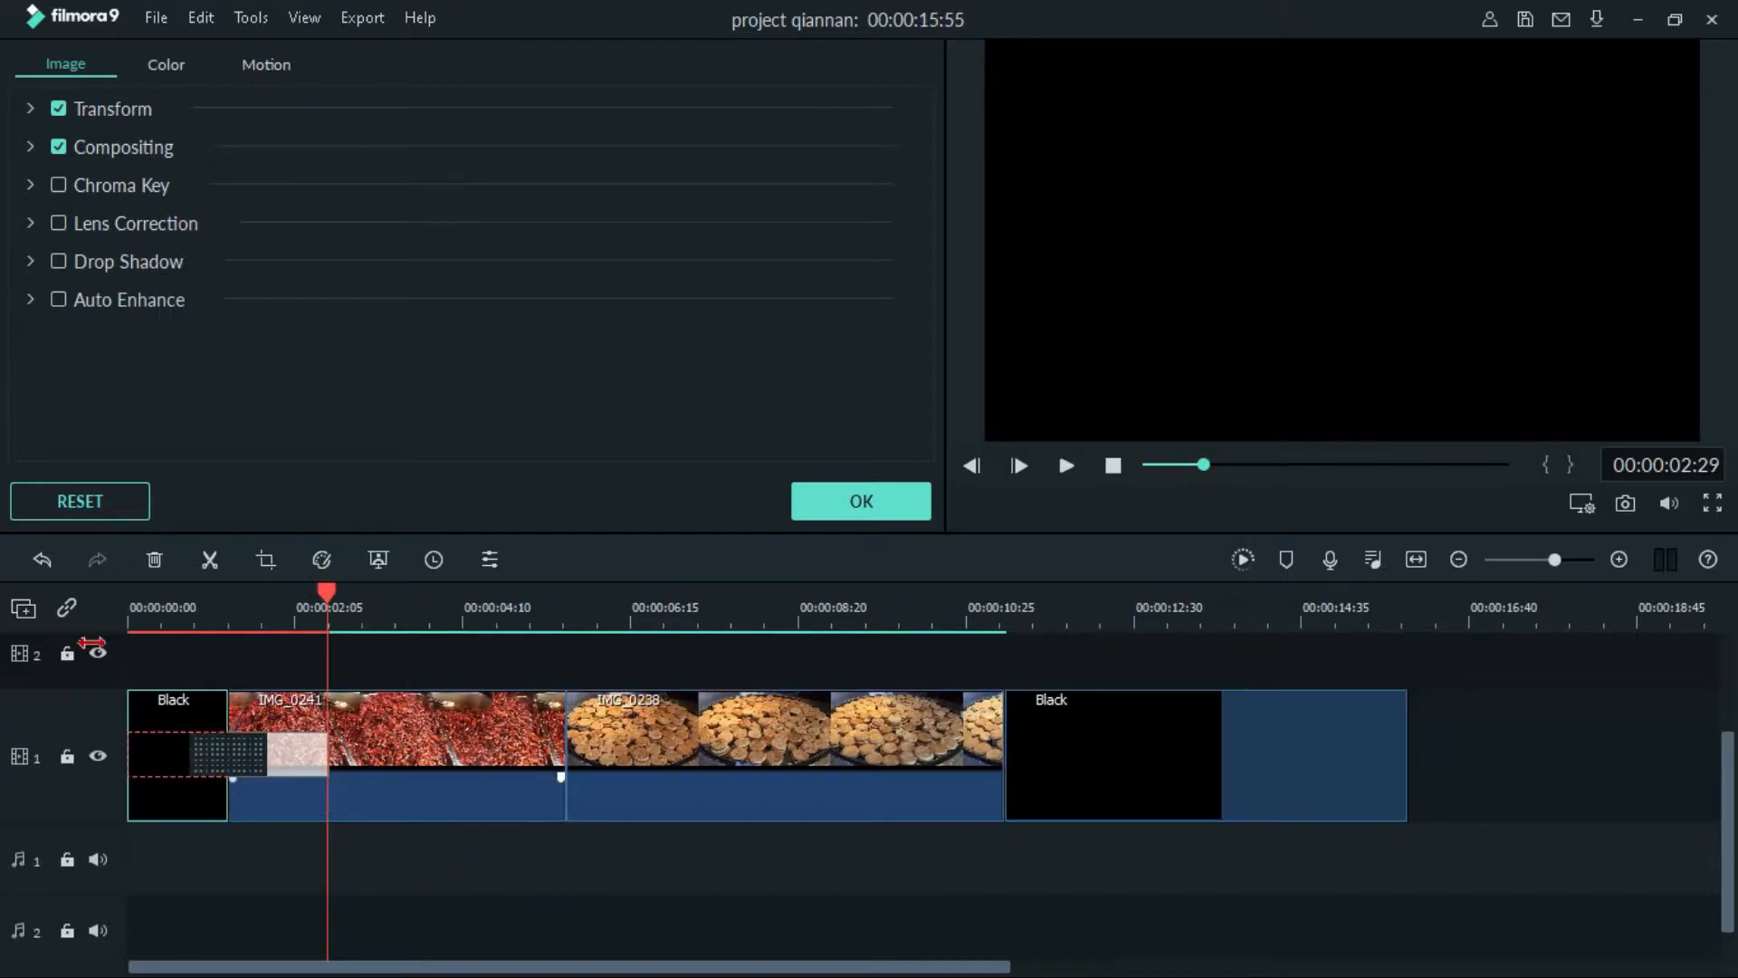
left_click(1242, 560)
left_click_drag(329, 597, 73, 602)
key("space")
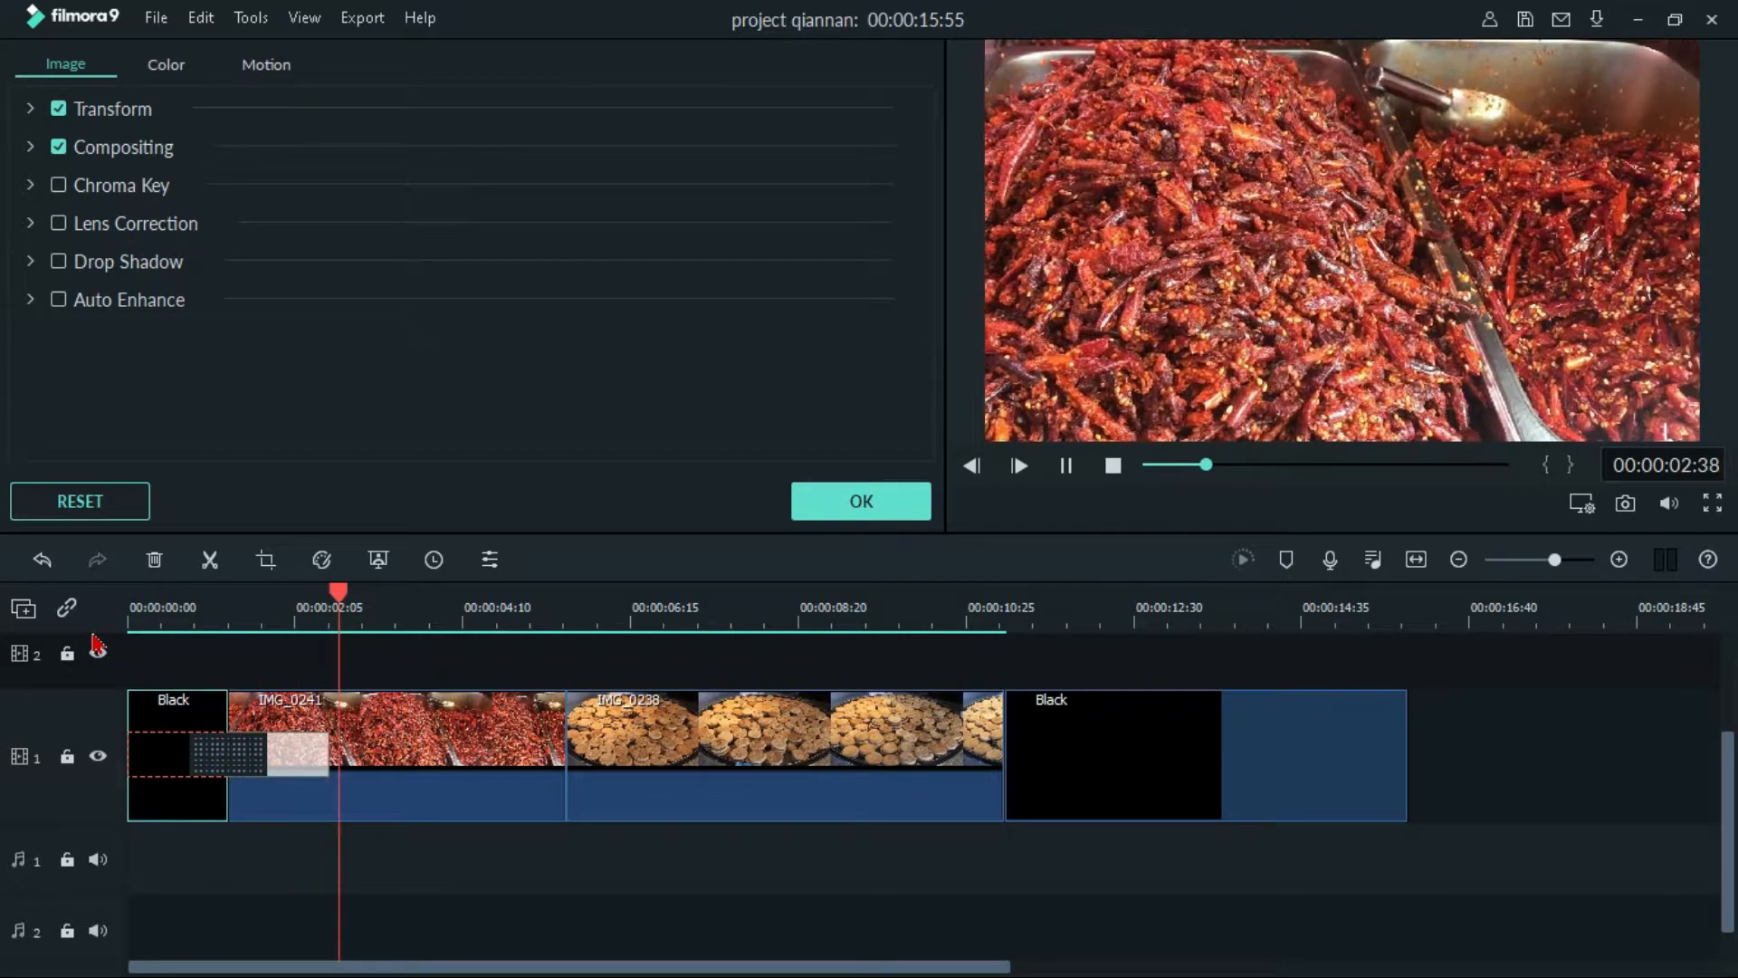
key("space")
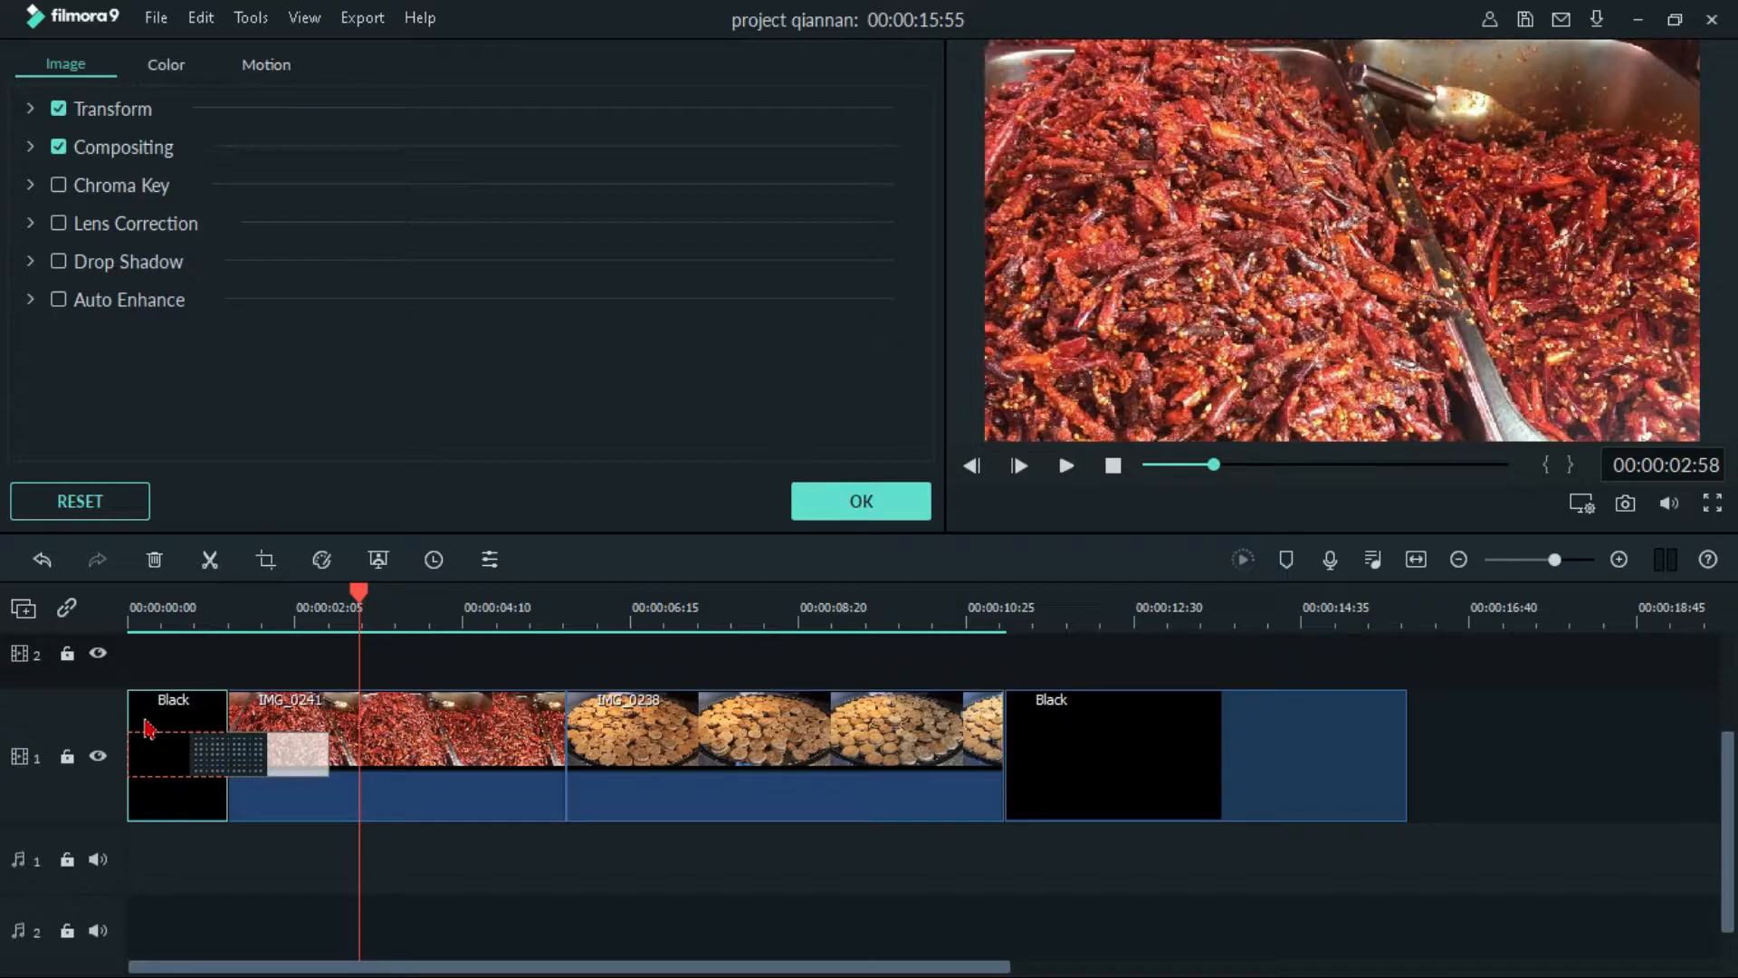
left_click(861, 503)
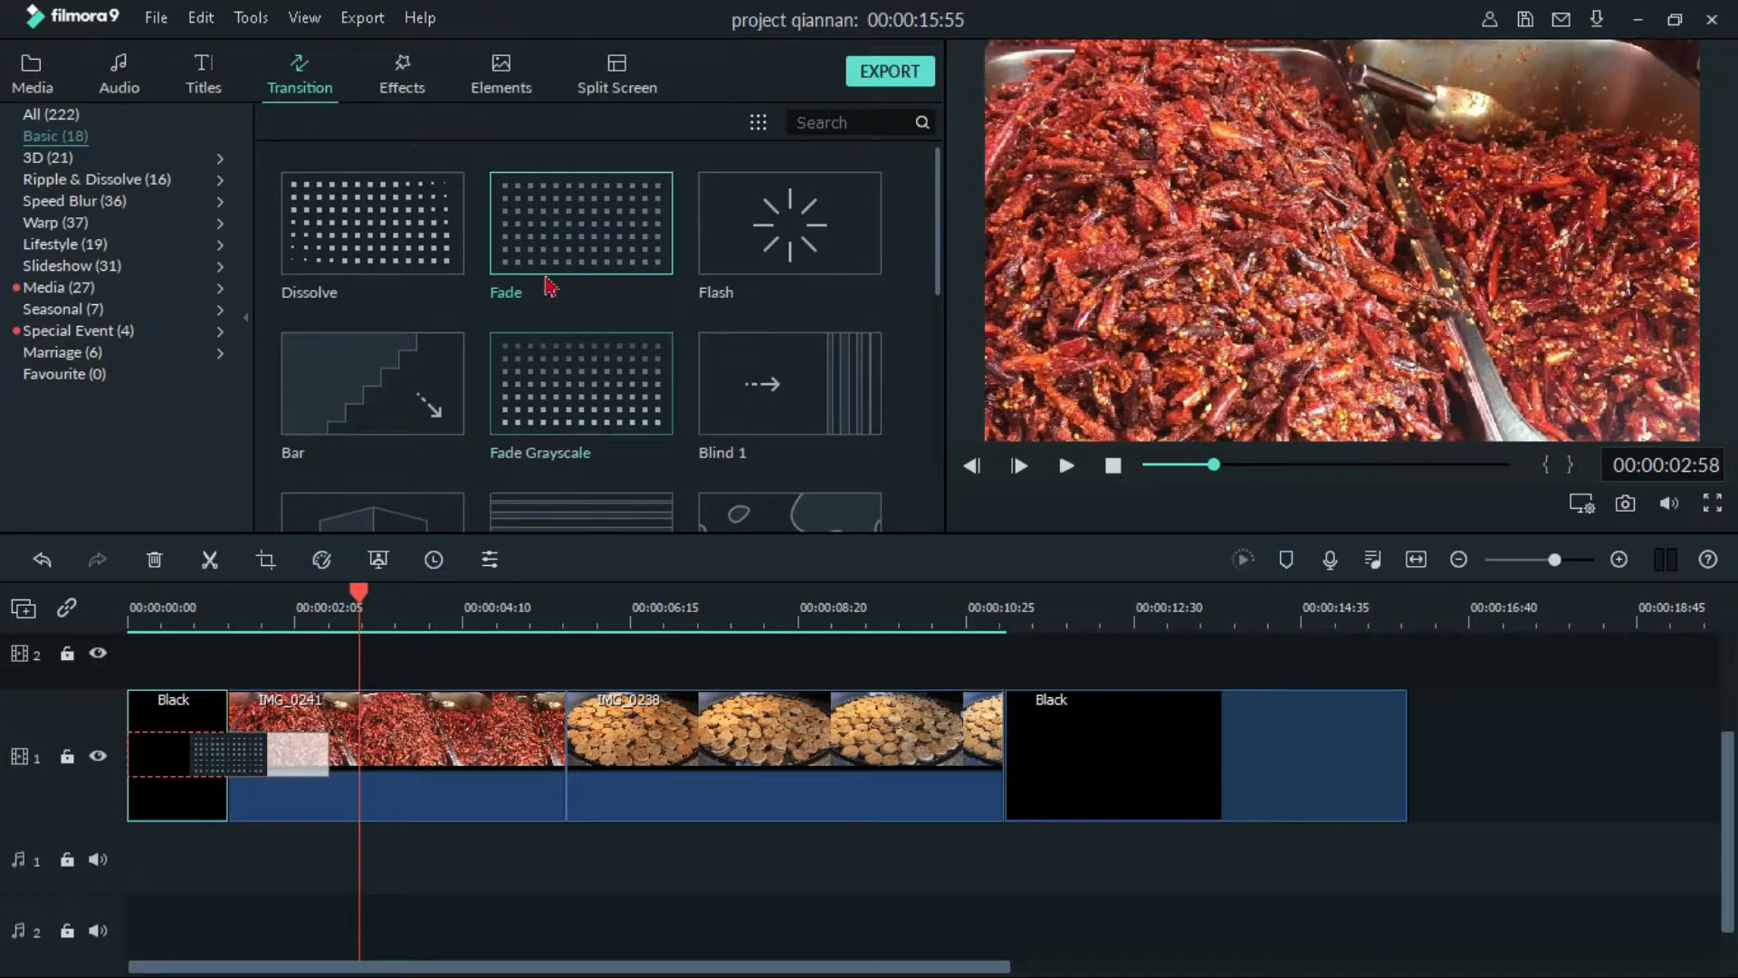
- Add Fade transitions around IMG_0238, shorten the closing Black clip to the end of its fade, and play the sequence
left_click_drag(550, 605, 550, 747)
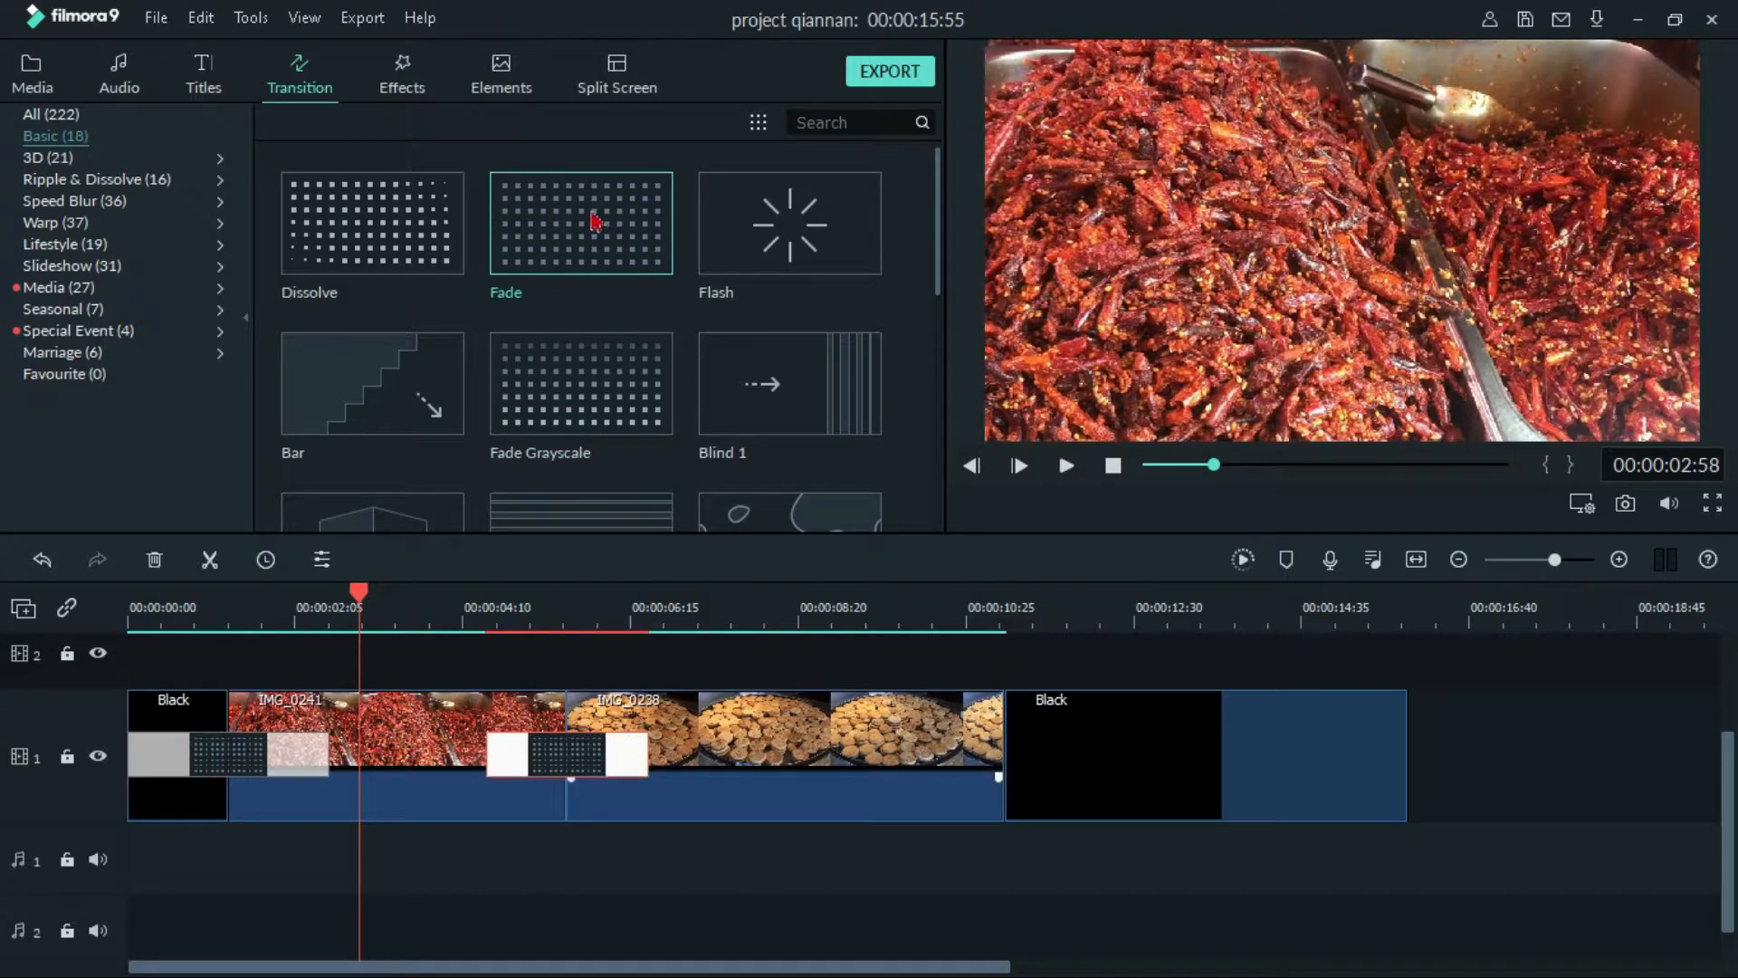
mouse_move(962, 790)
left_mouse_down()
mouse_move(1036, 783)
mouse_move(994, 796)
left_mouse_up()
left_click(1315, 761)
left_click_drag(1408, 765, 1087, 834)
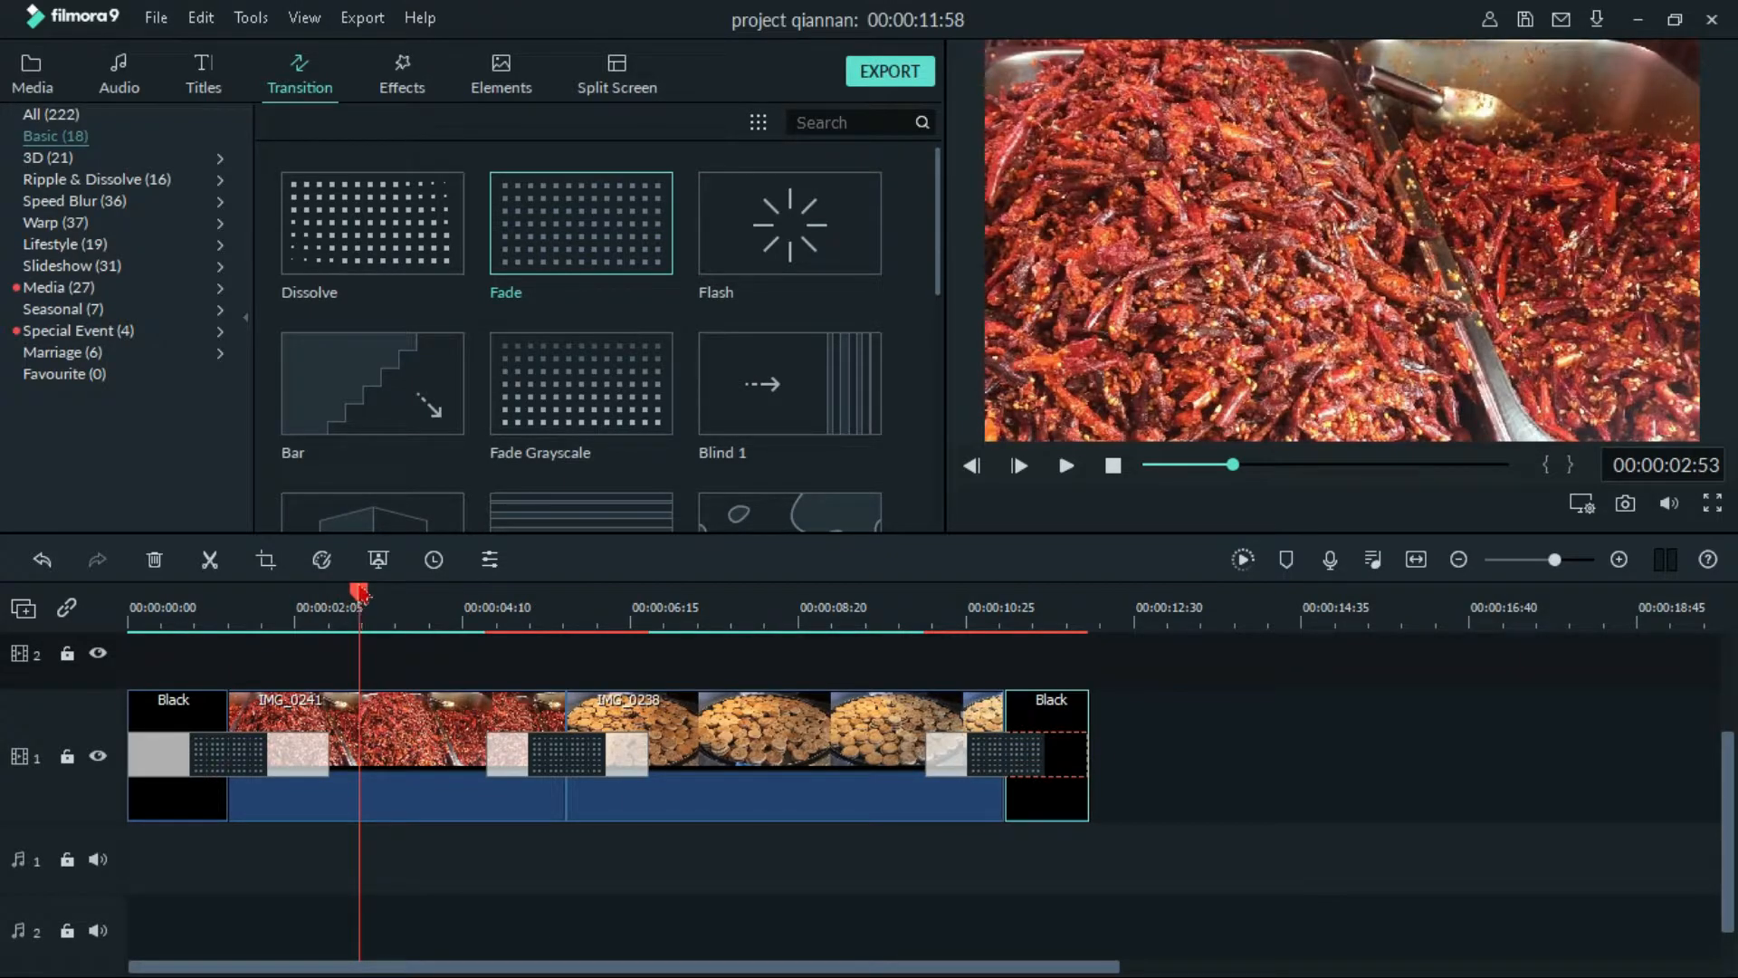
left_click_drag(359, 604, 45, 659)
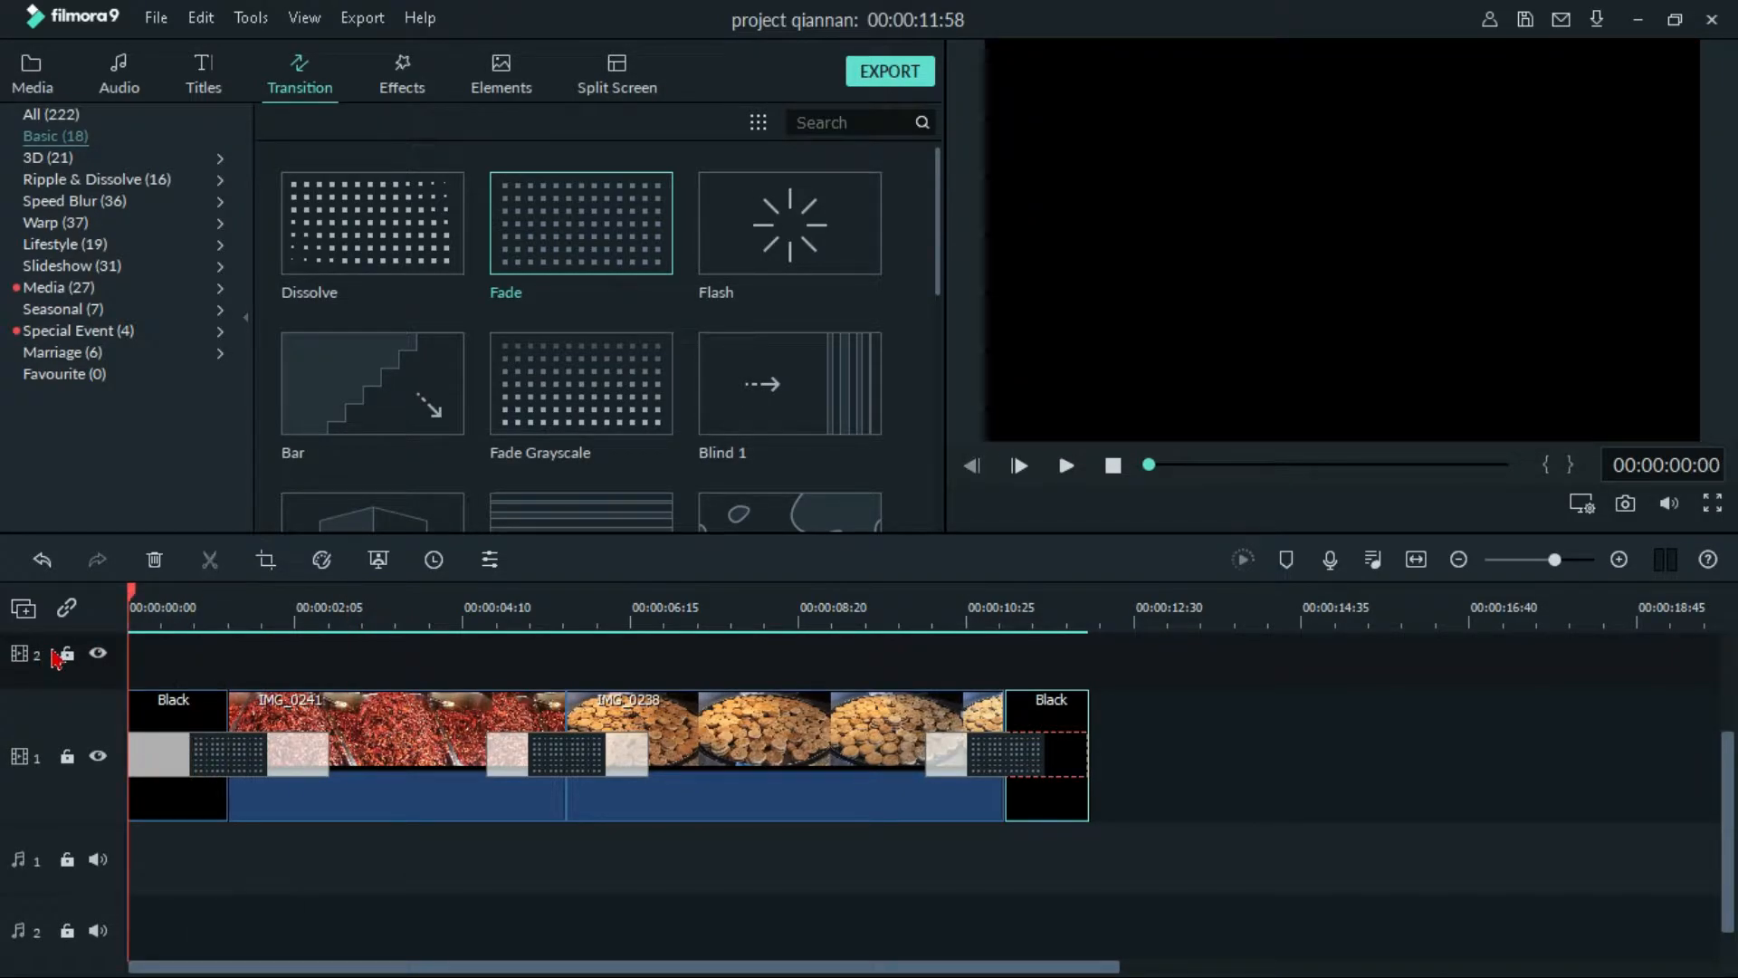
key("space")
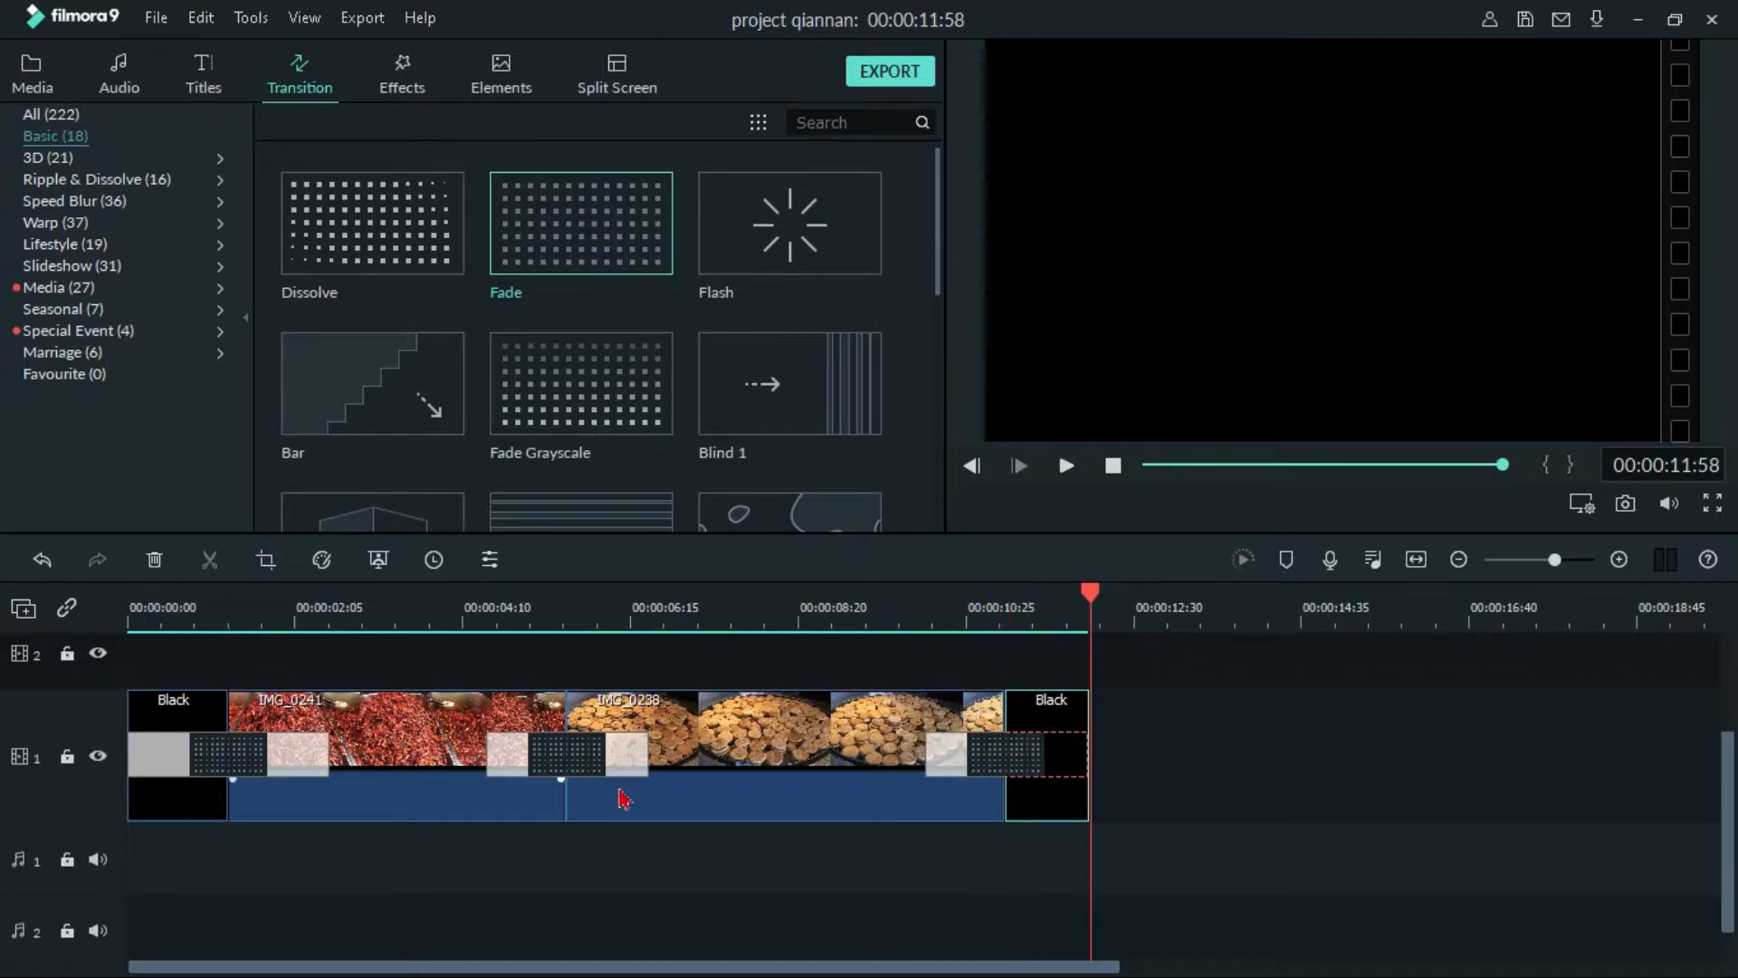
- Place the Suspense Sound Effect at the start of audio track 1 and reverse it
left_click(116, 74)
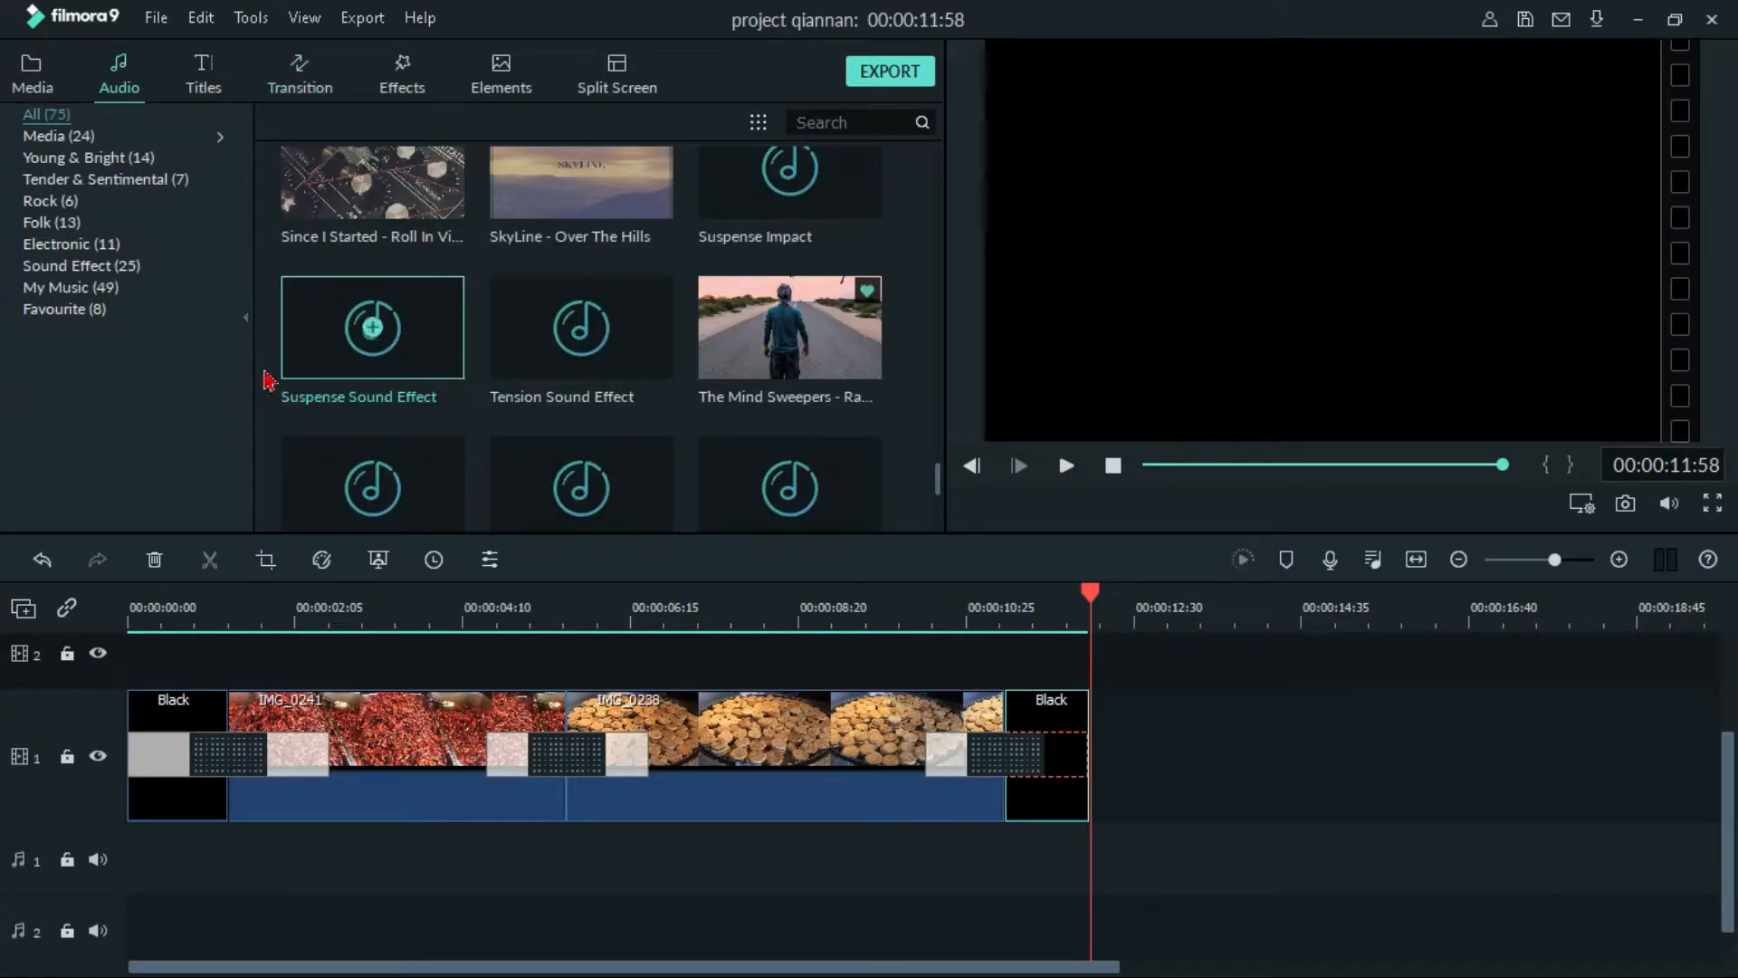
left_click_drag(411, 352, 107, 873)
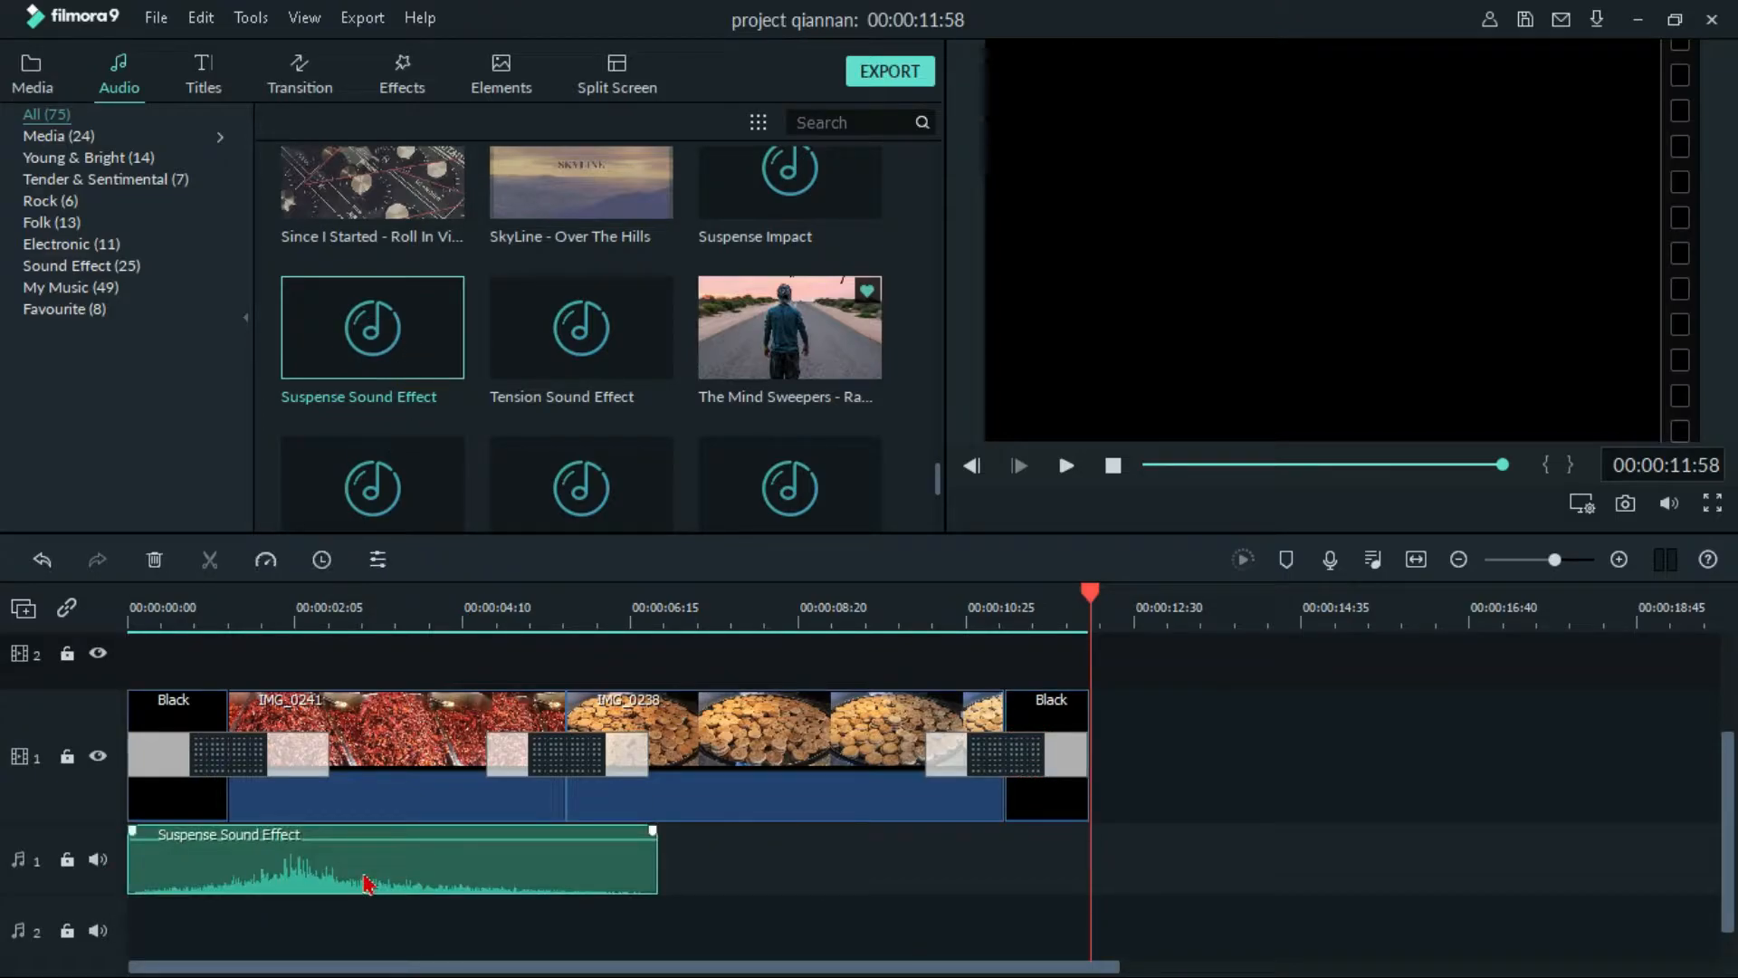
double_click(366, 882)
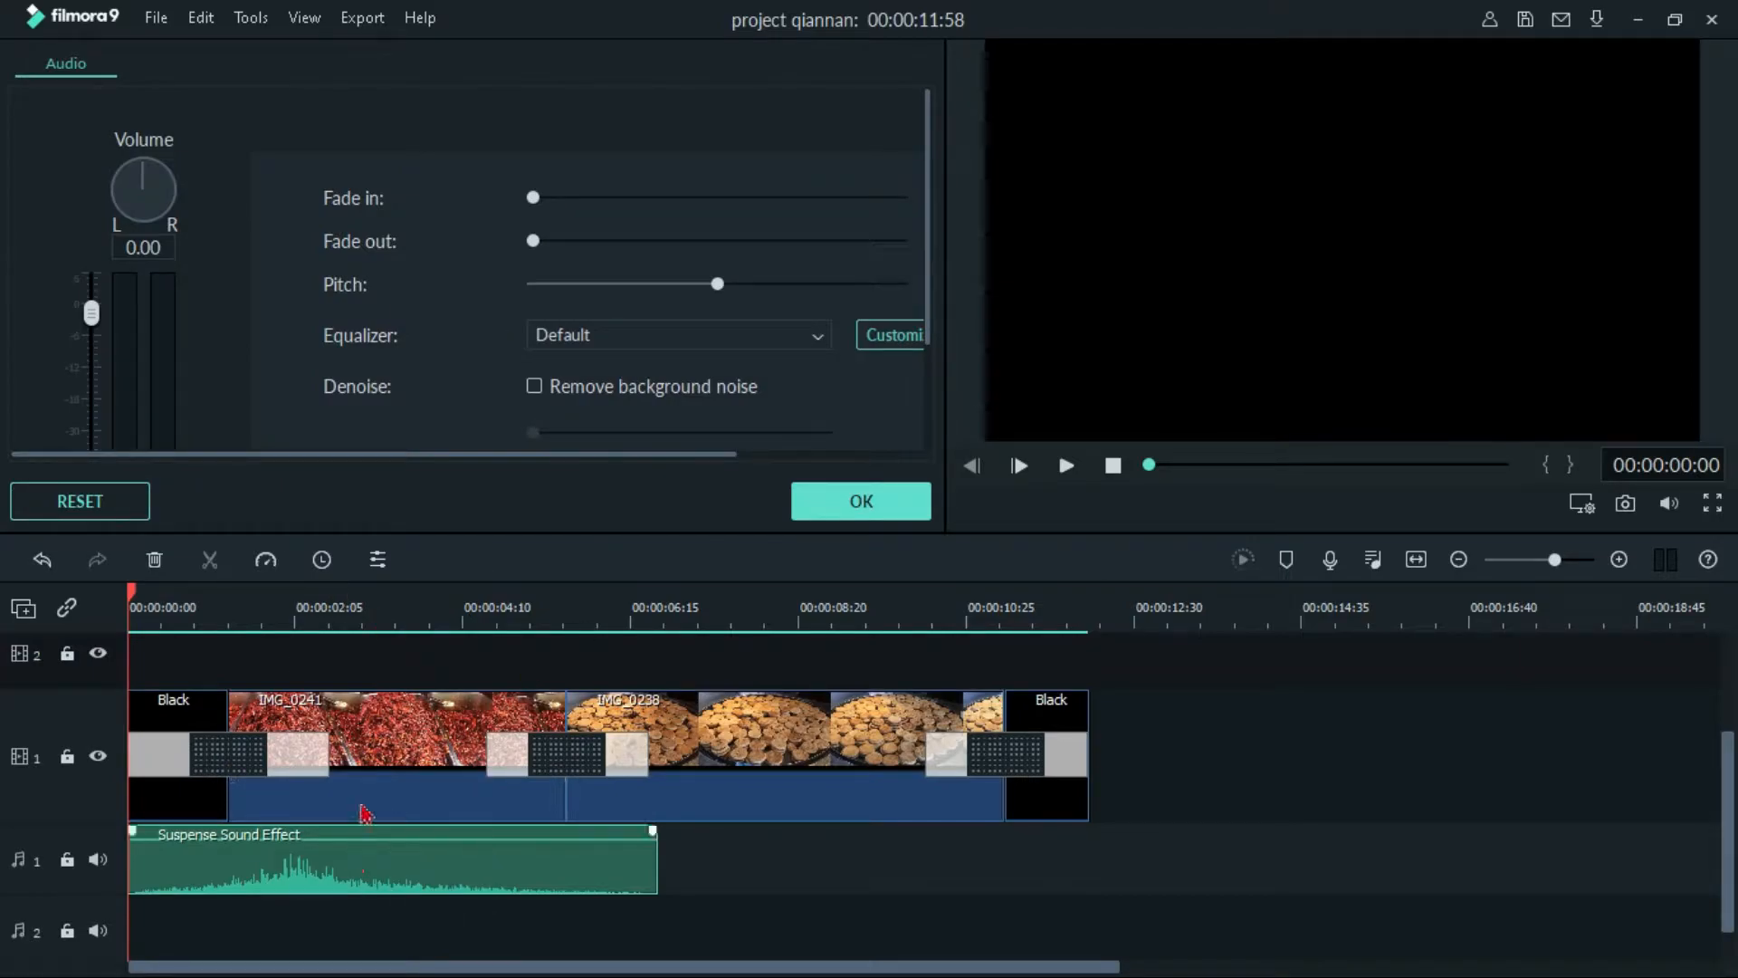
left_click(264, 567)
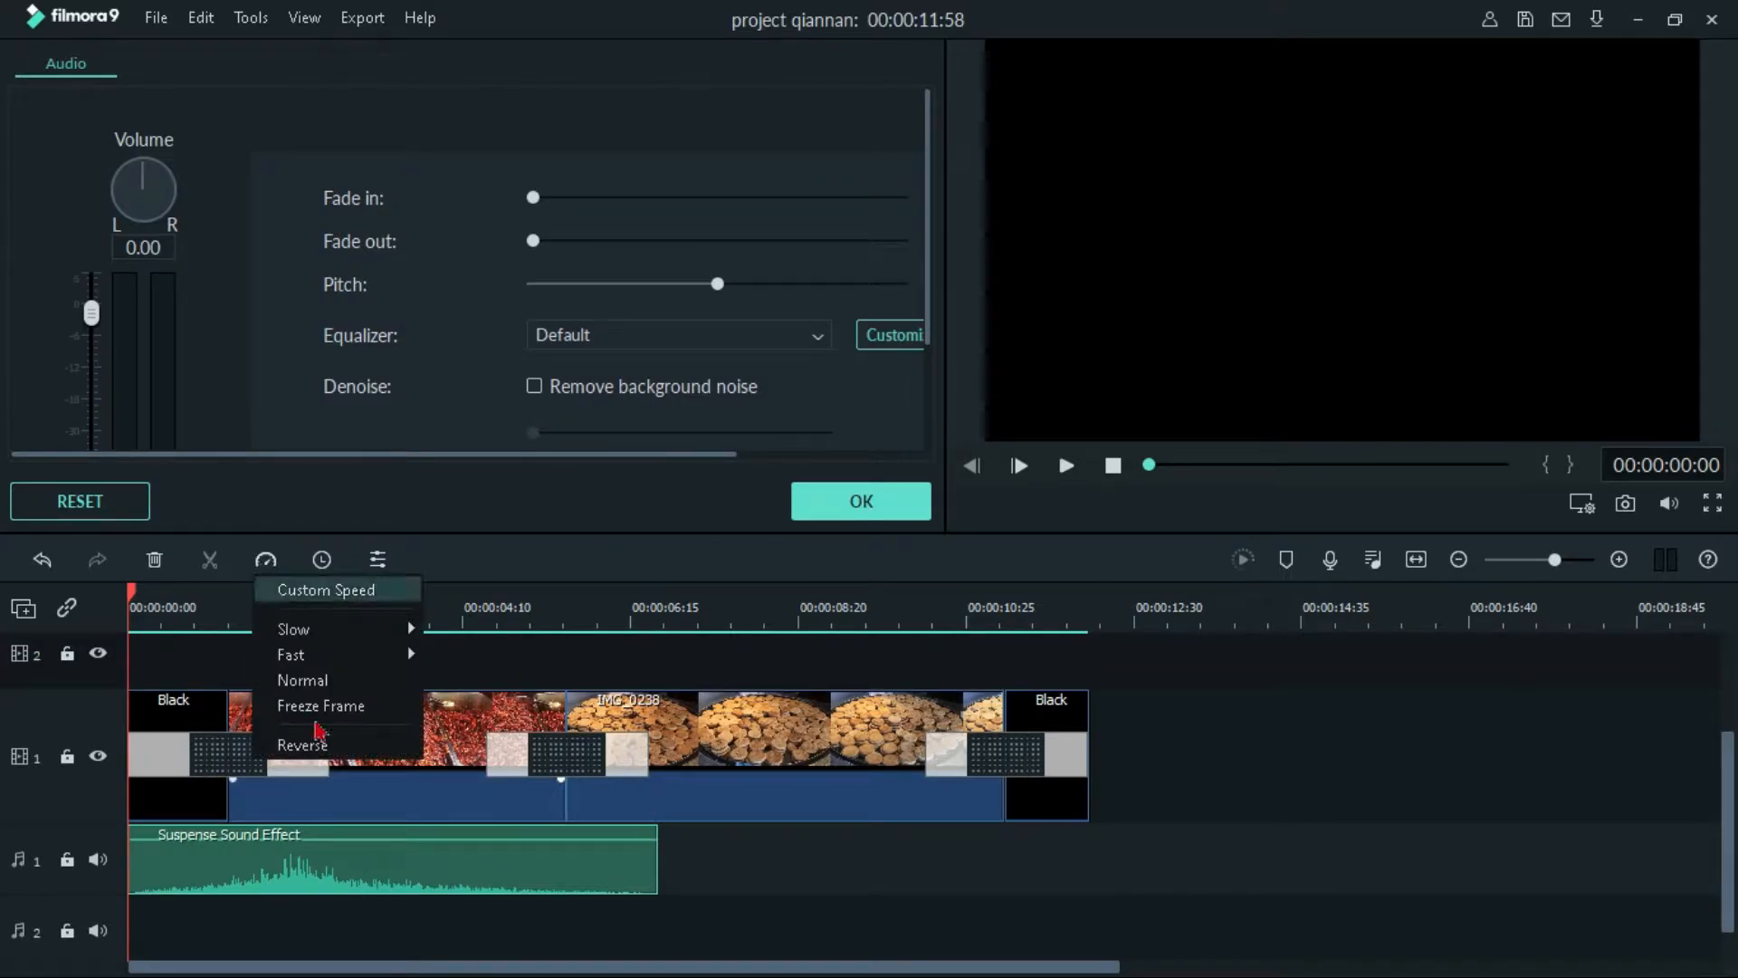
left_click(319, 744)
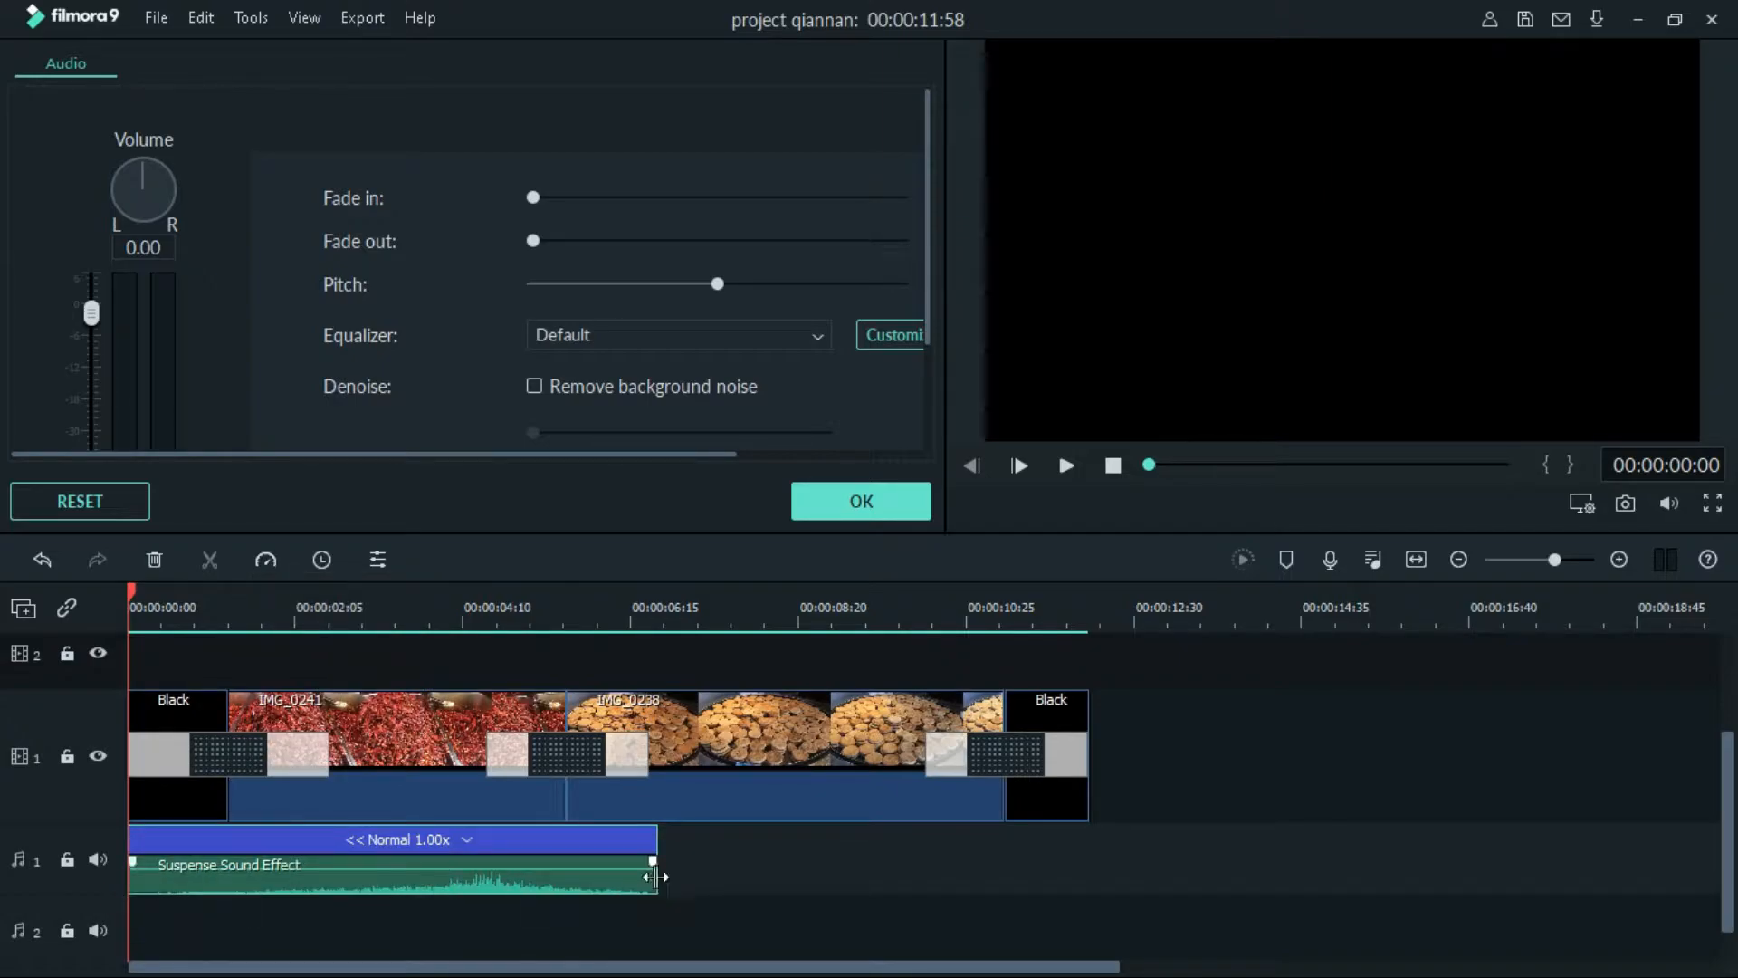
- Trim the beginning of the reversed Suspense Sound Effect so the clip is about 3.7 seconds long, and play the result
left_click_drag(659, 876, 698, 893)
left_click_drag(133, 873, 310, 923)
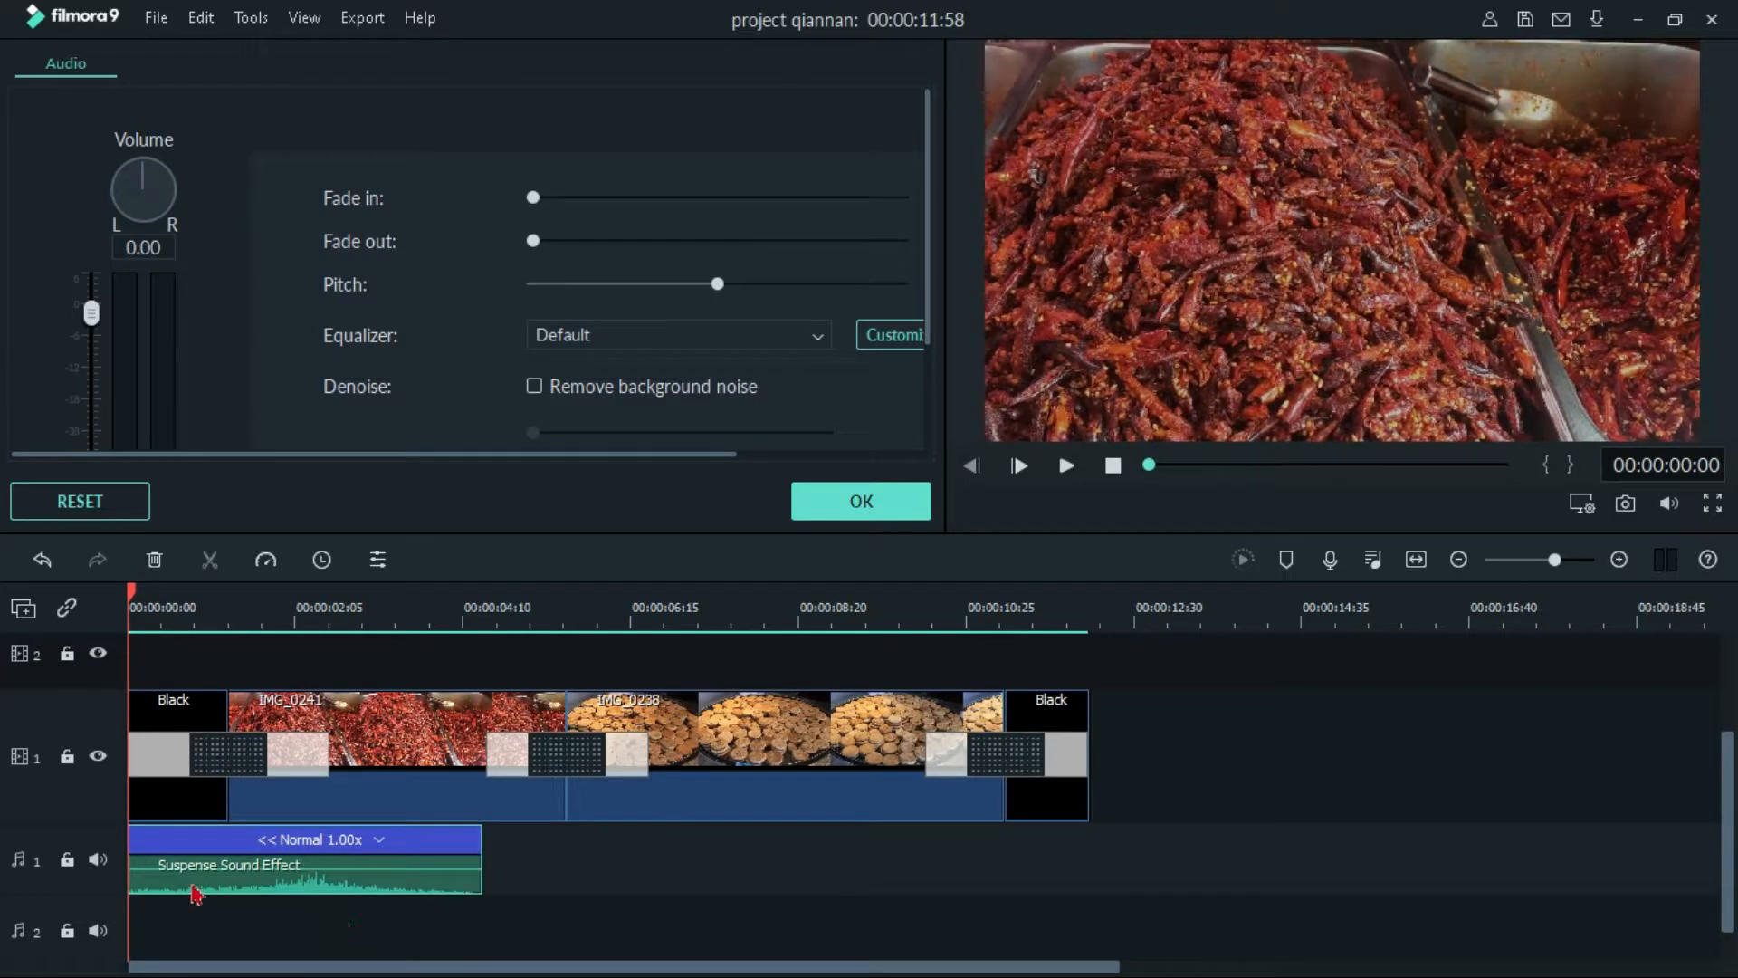
left_click_drag(128, 879, 187, 905)
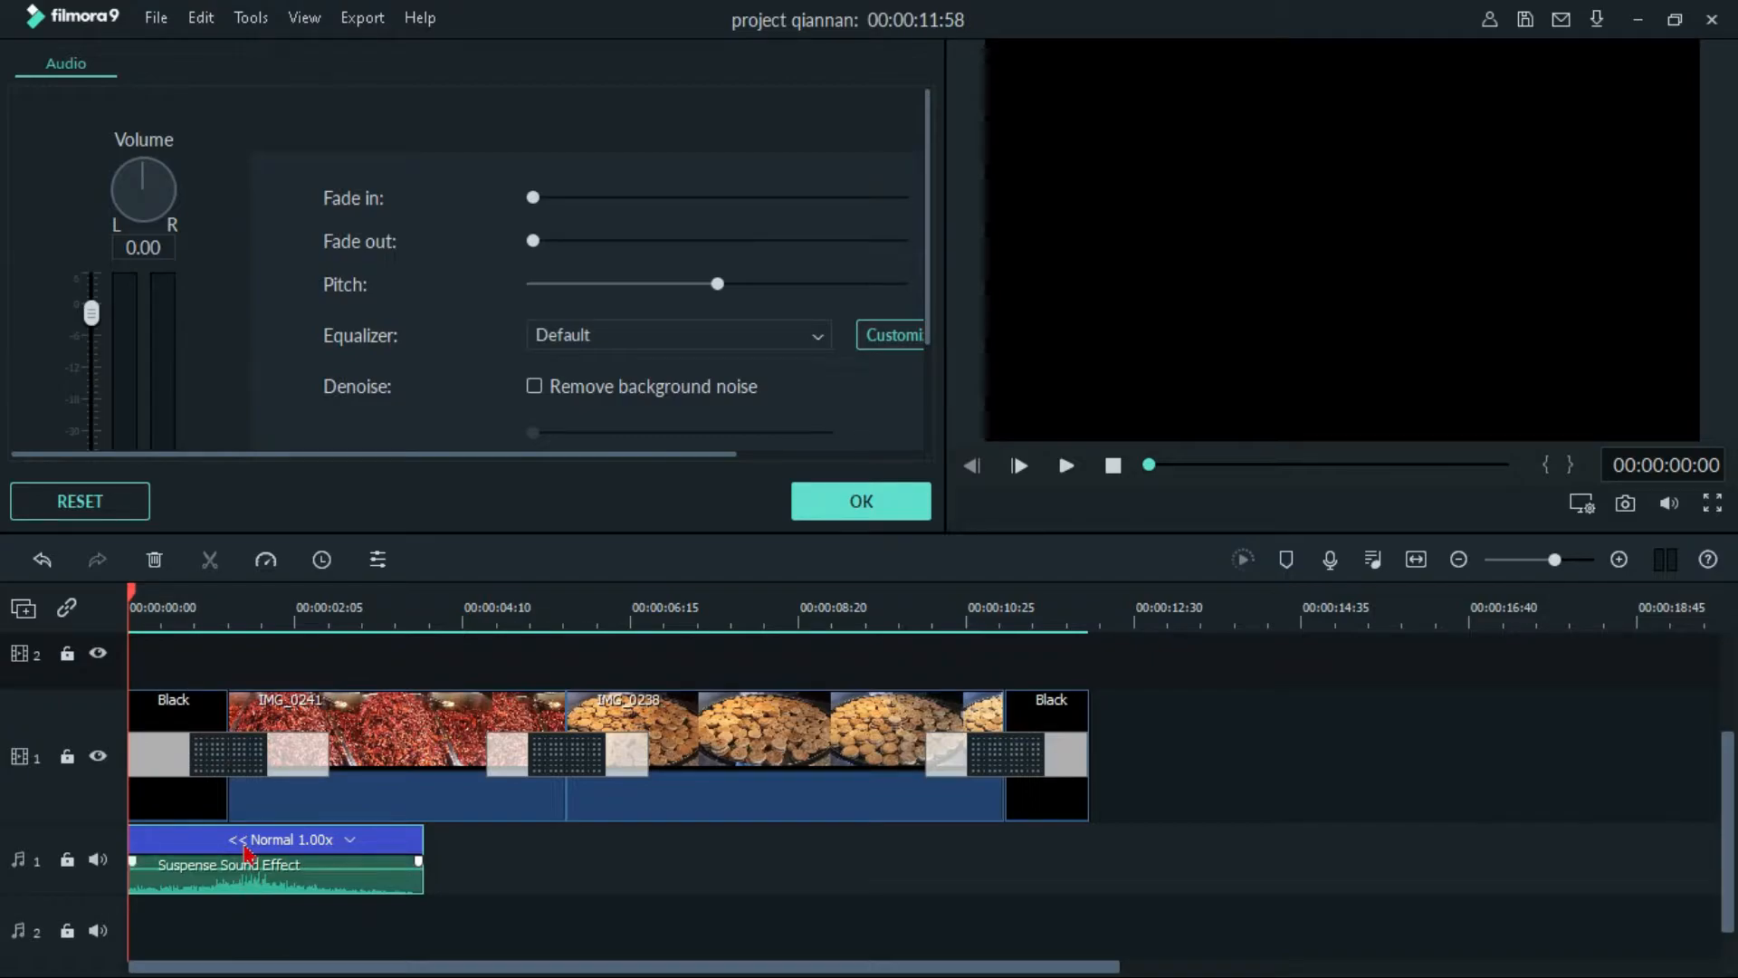
key("space")
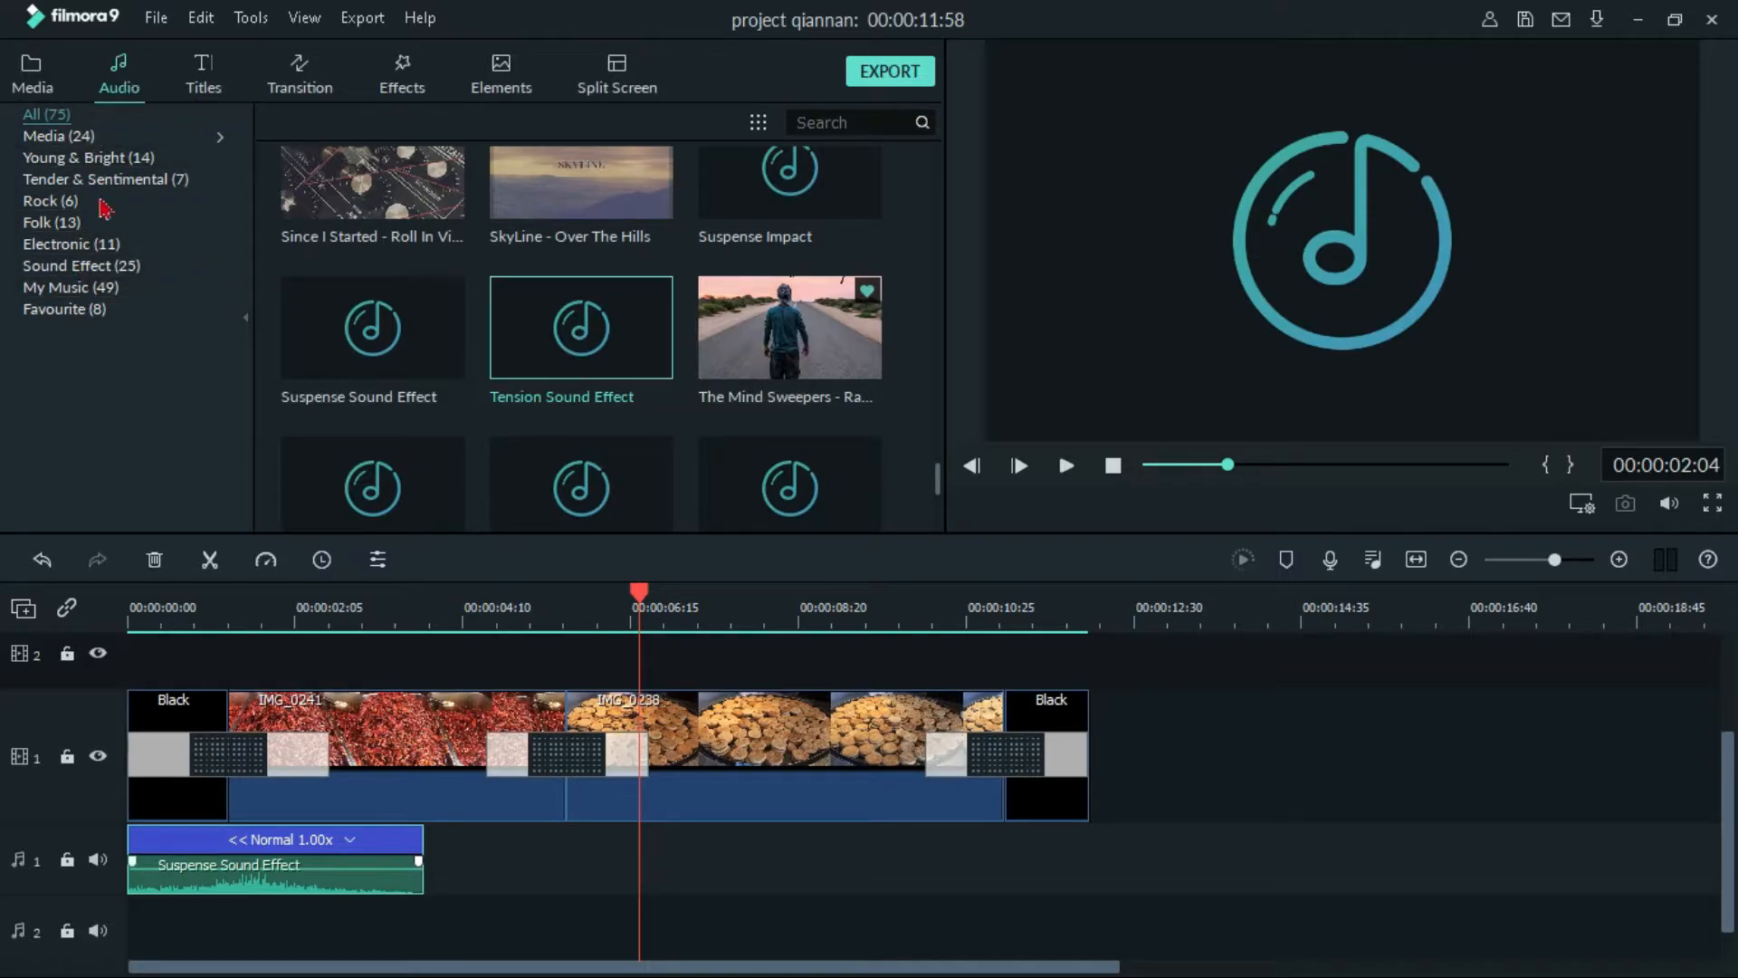
- Audition Transition Swoosh from the Sound Effect category and place it on audio track 1 beneath the middle fade, checking it in playback
left_click(104, 267)
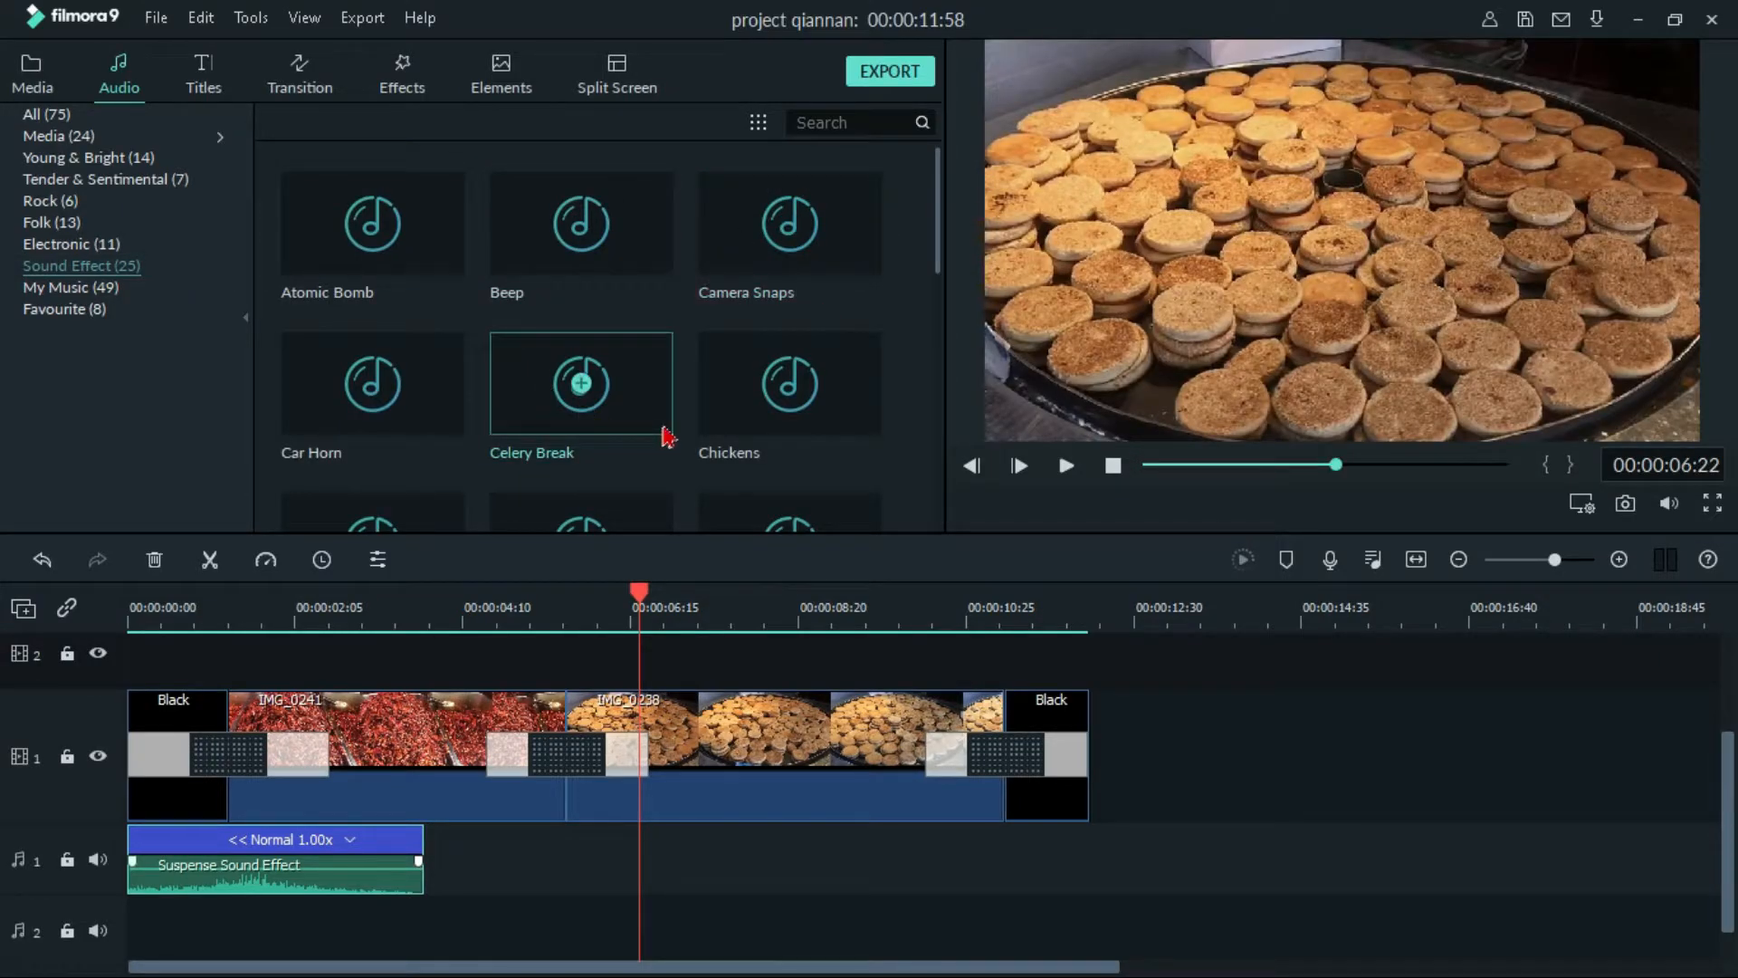
scroll(674, 416, "down", 3)
scroll(687, 400, "down", 3)
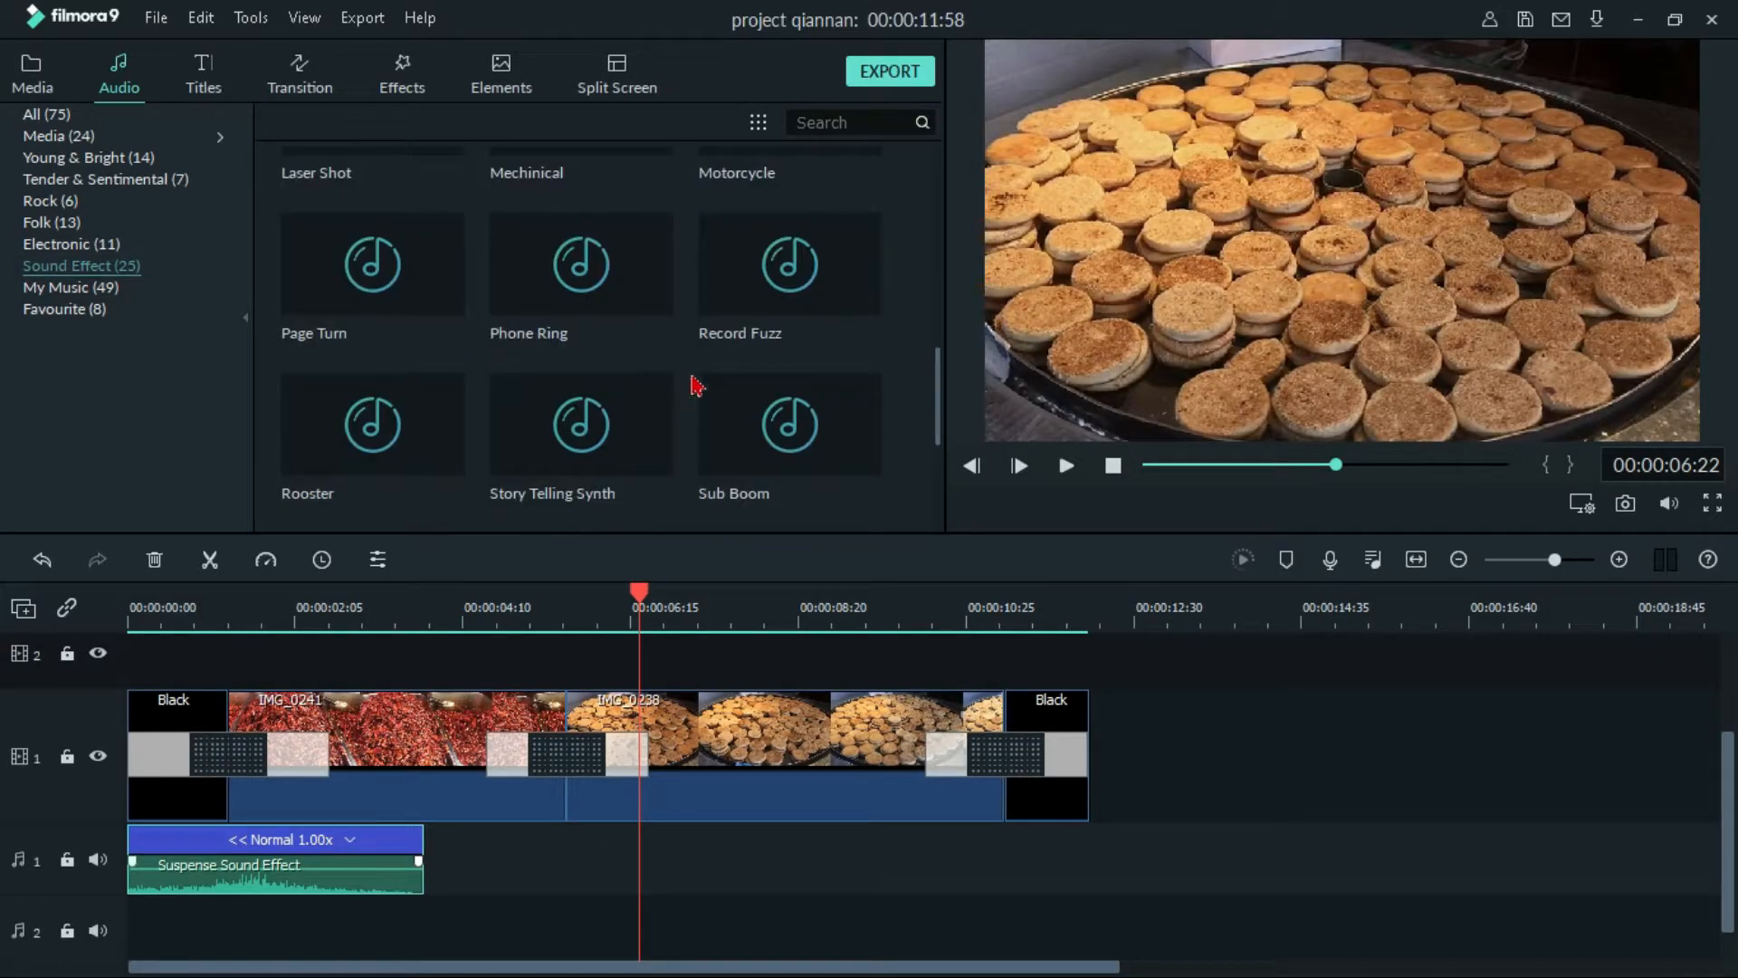
scroll(676, 363, "down", 2)
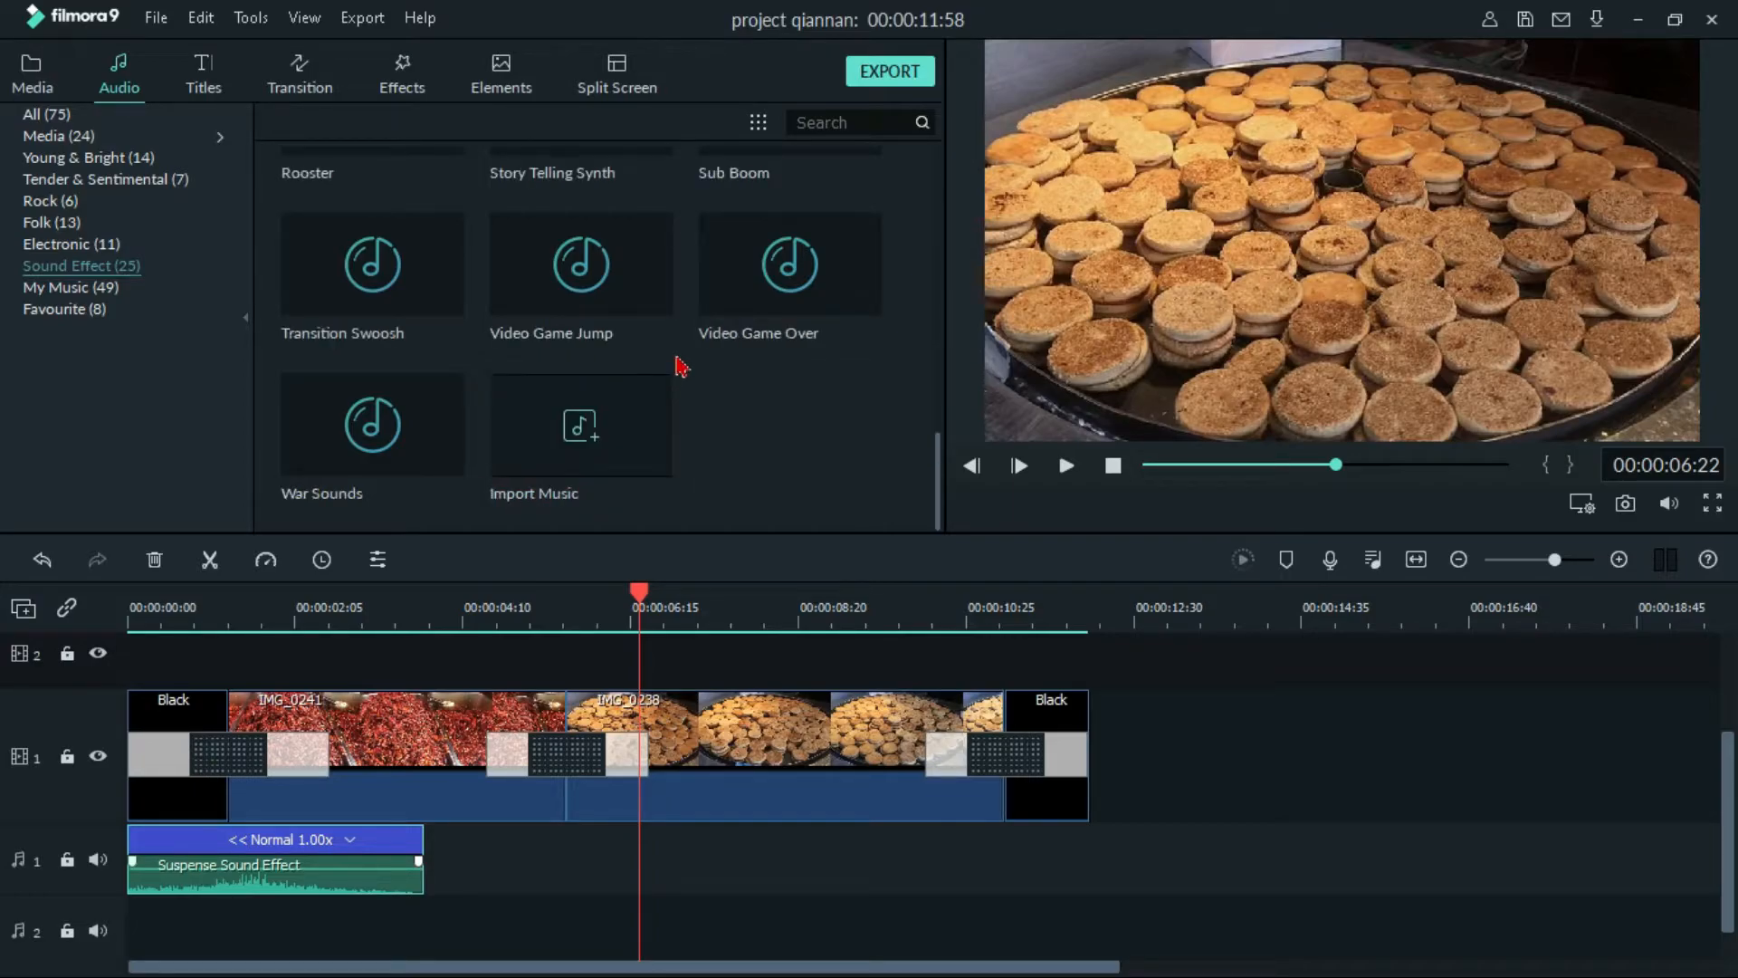
double_click(414, 299)
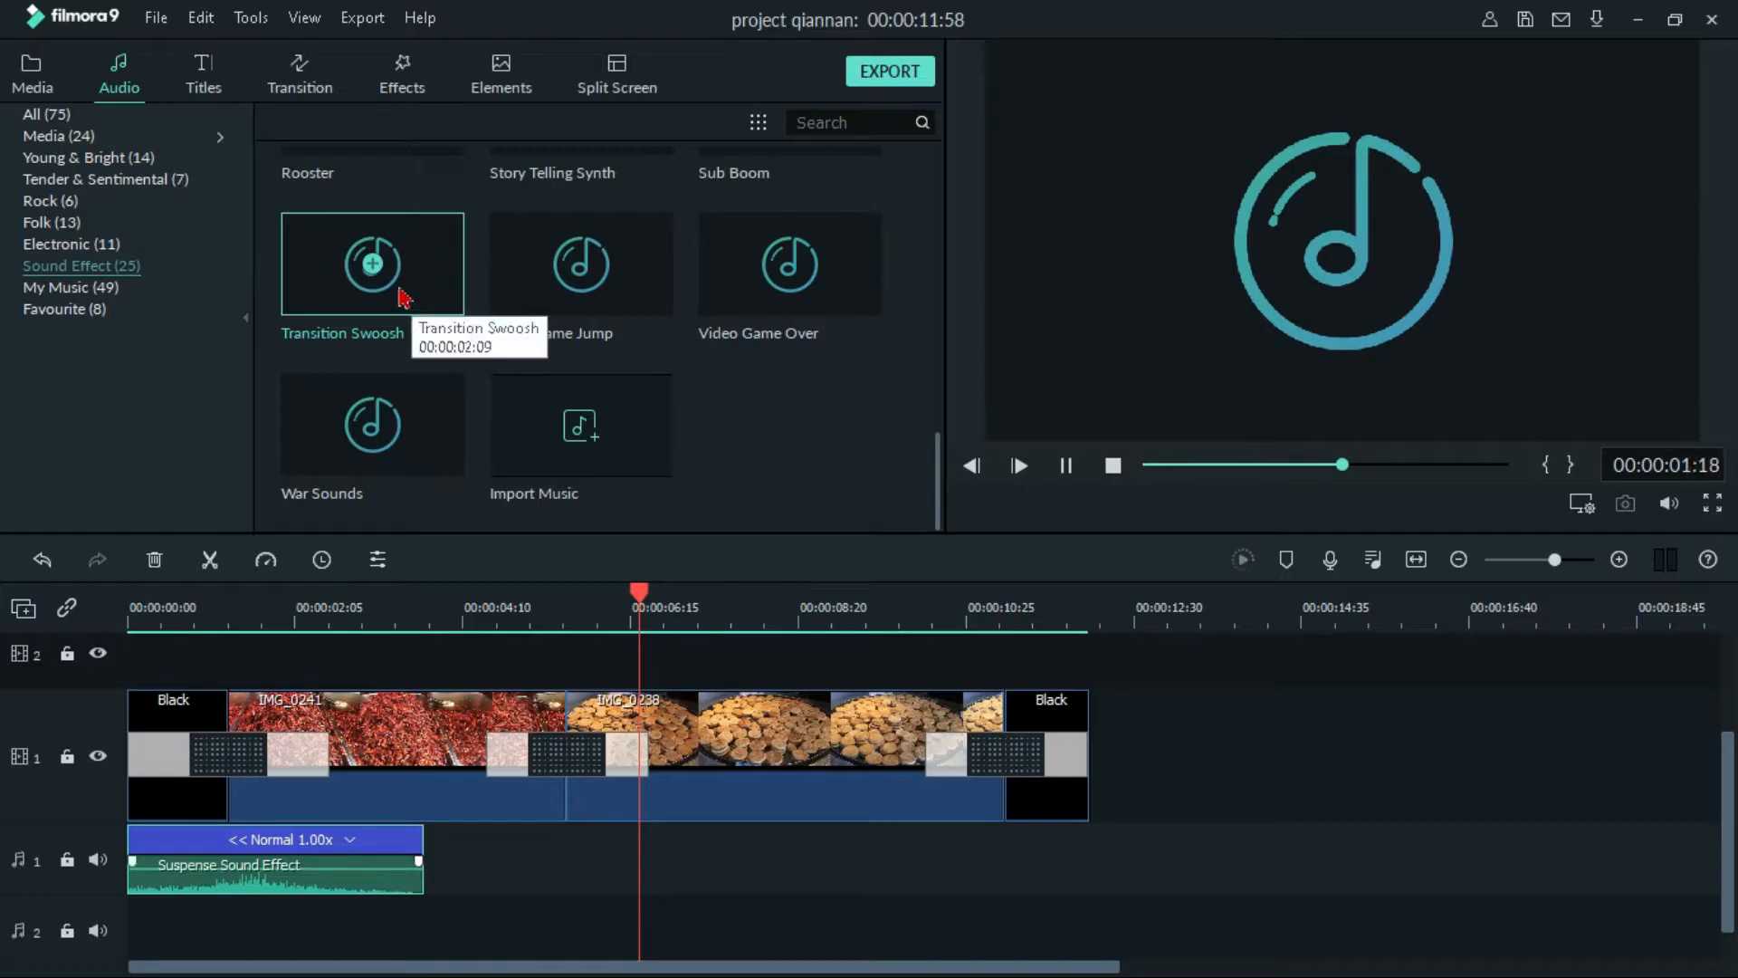
left_click_drag(399, 292, 561, 851)
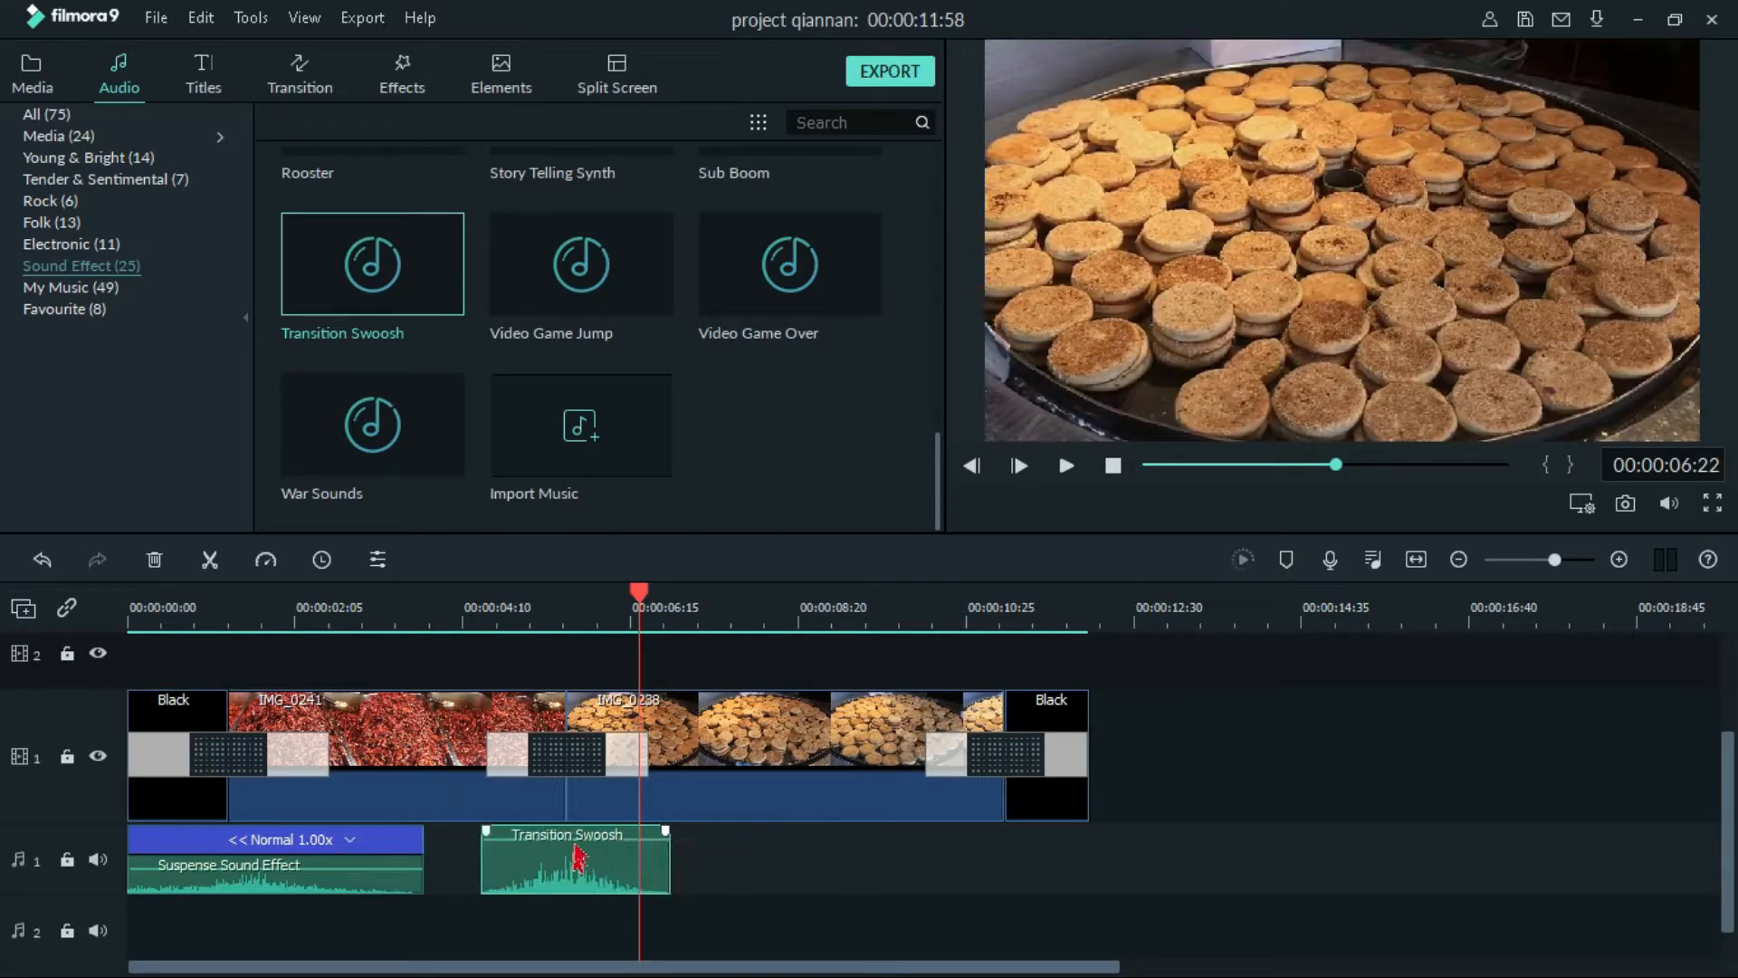
left_click(376, 616)
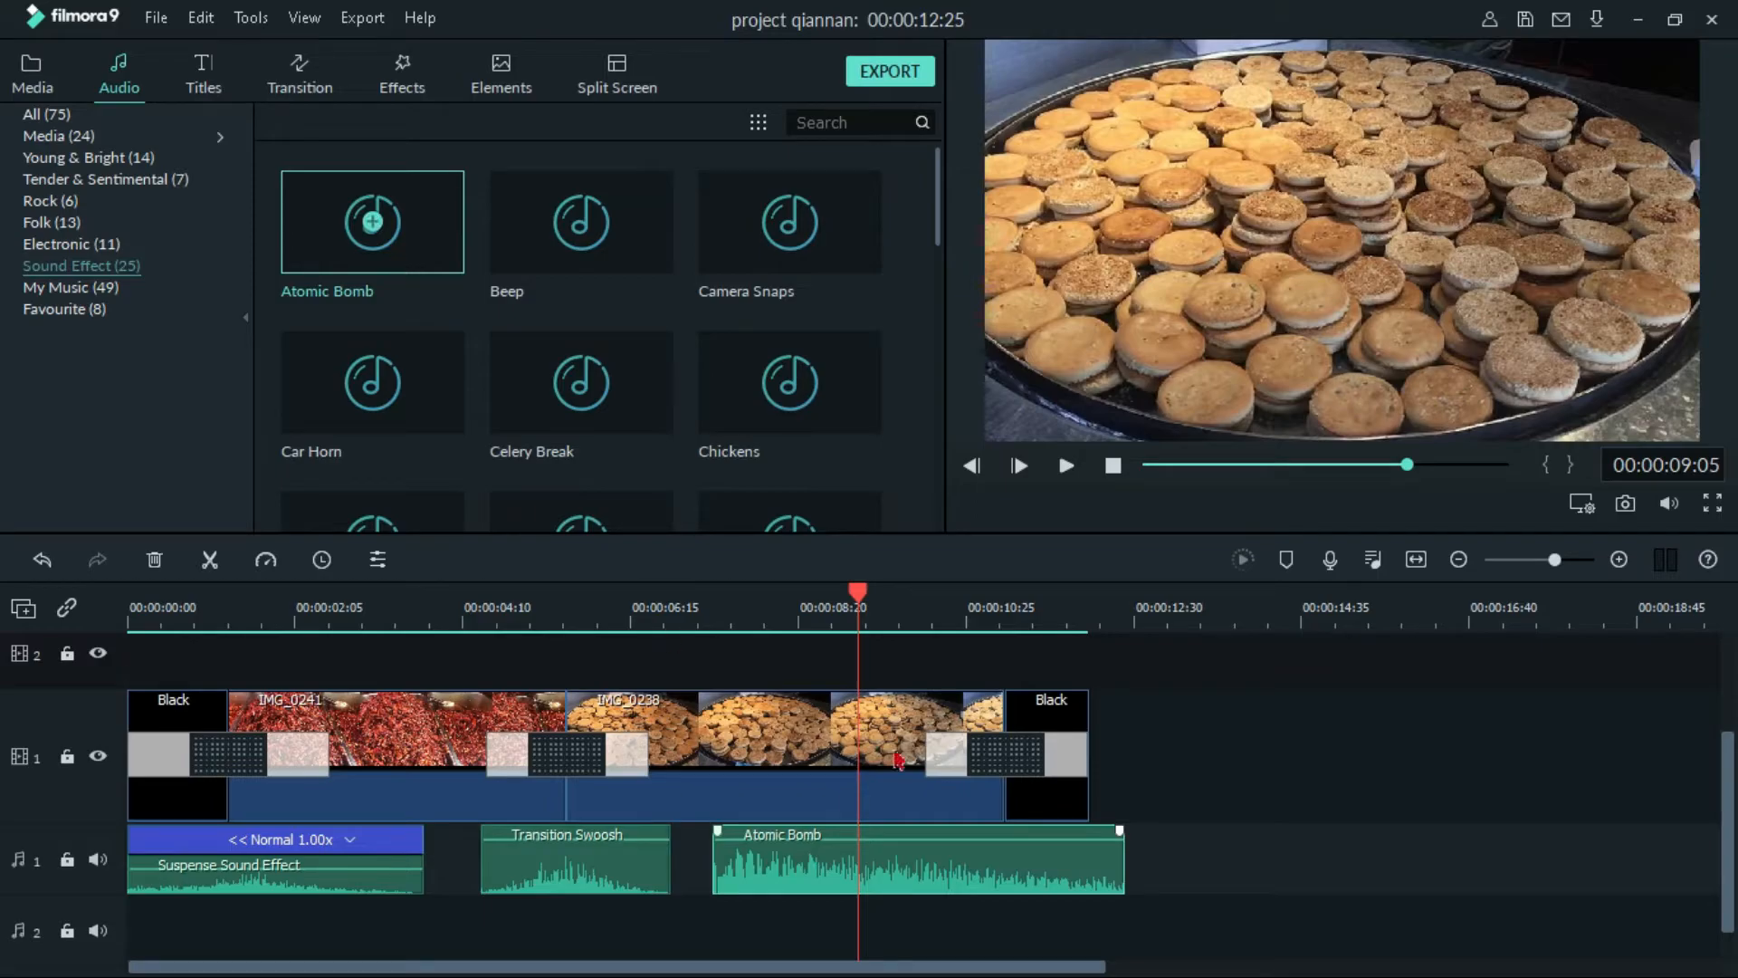
- Move the Atomic Bomb sound beneath the closing fade with a short fade-in ending at 00:00:10:36, and play the ending
left_click_drag(892, 869, 979, 831)
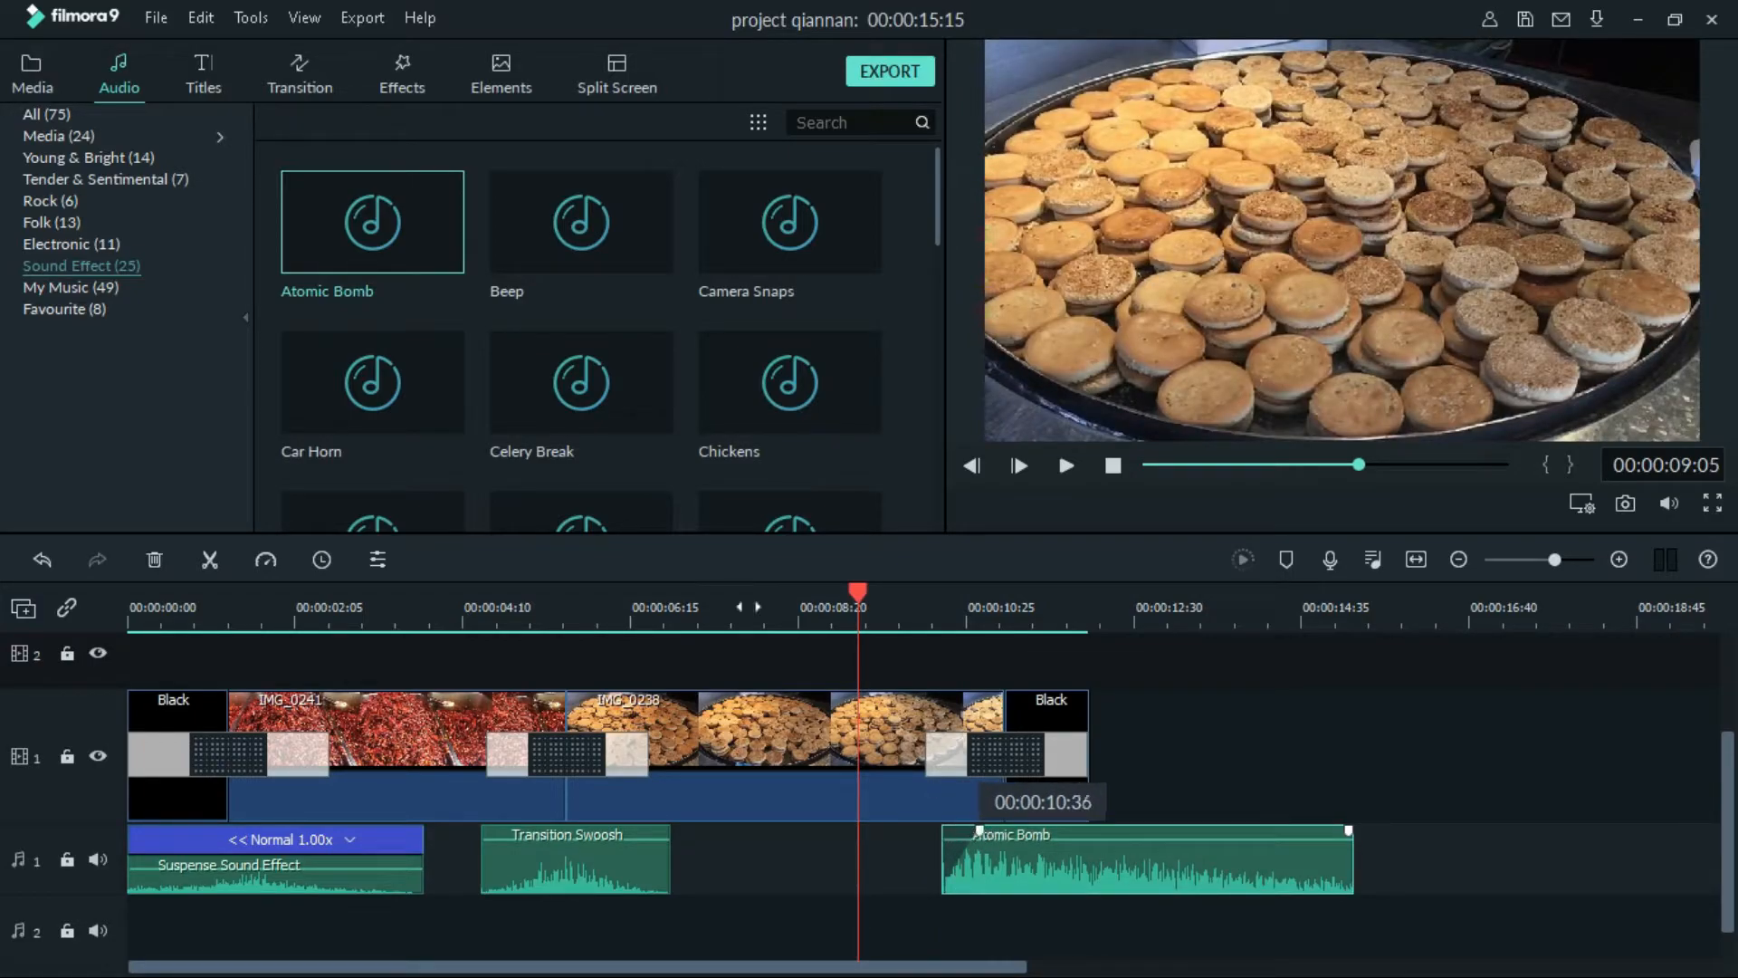
left_click(790, 606)
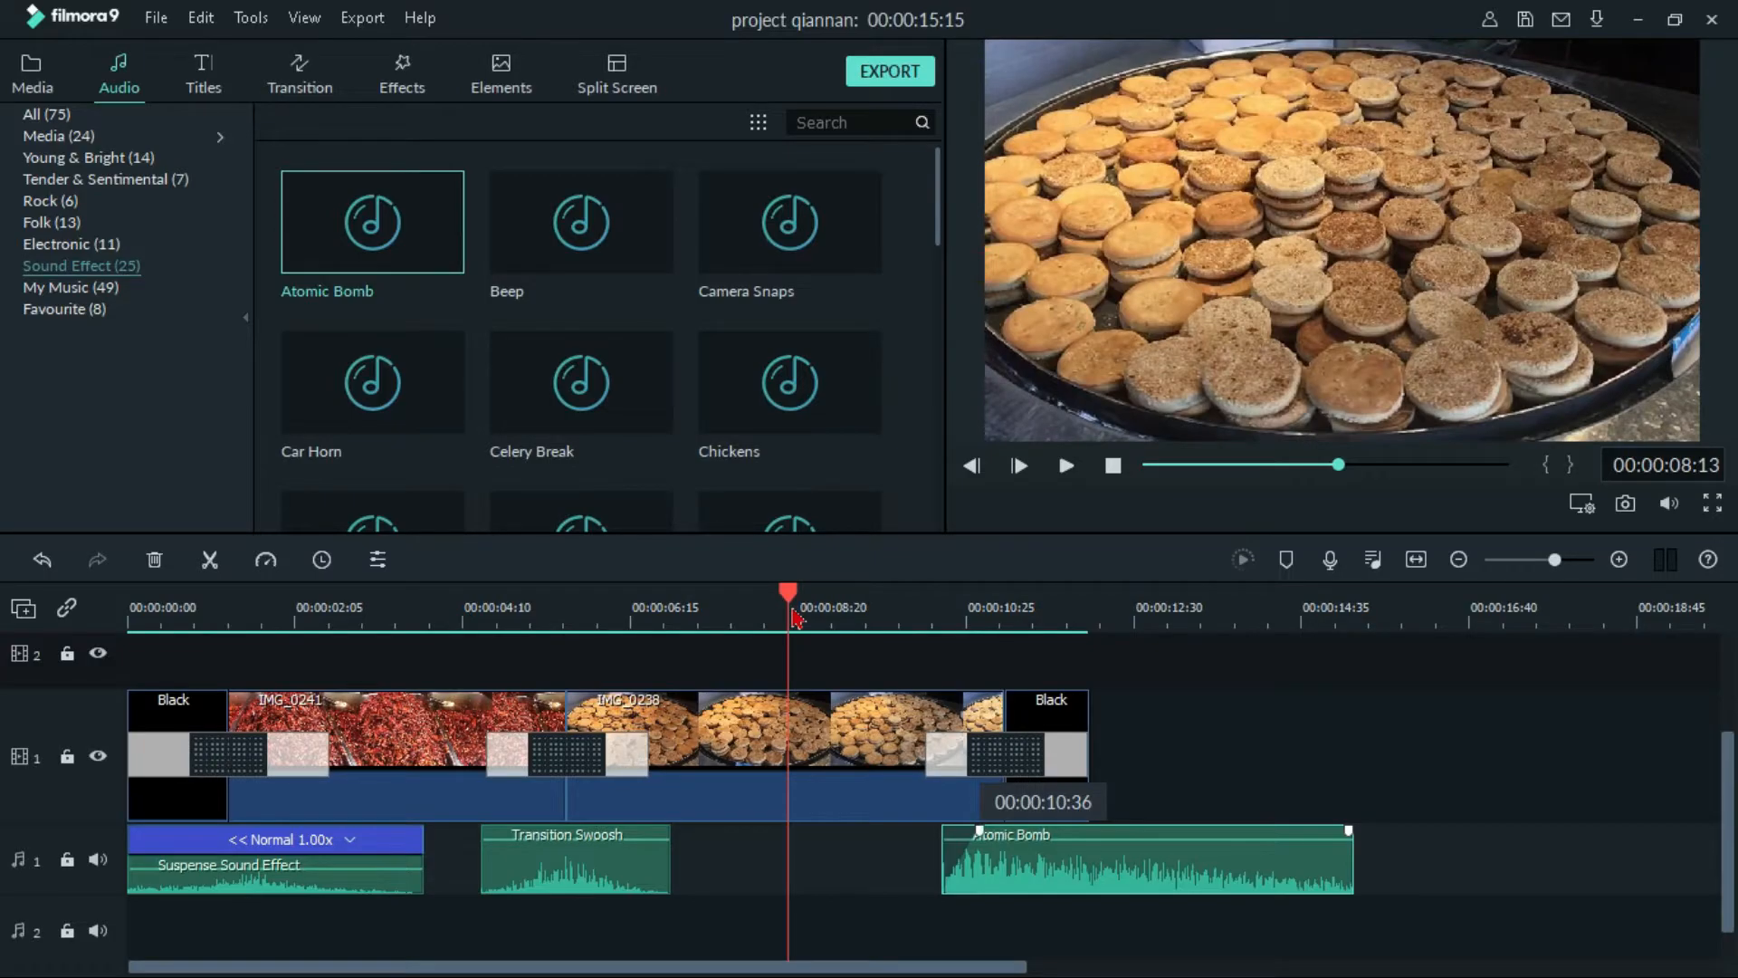
key("space")
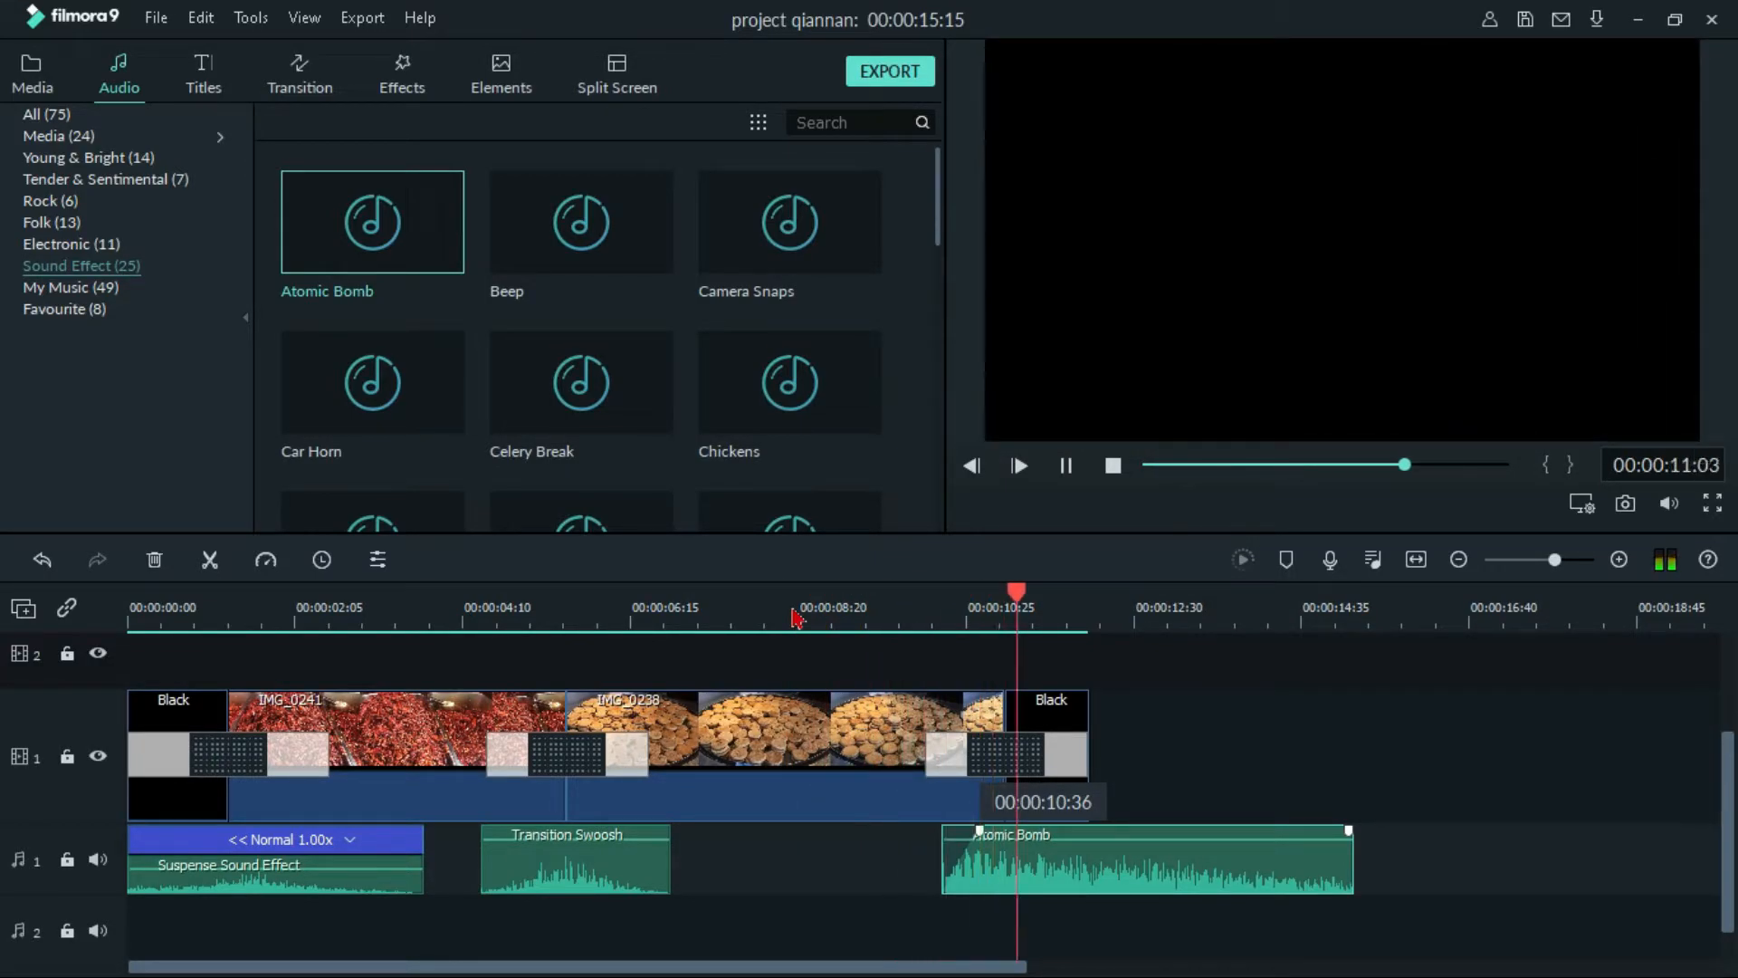
key("space")
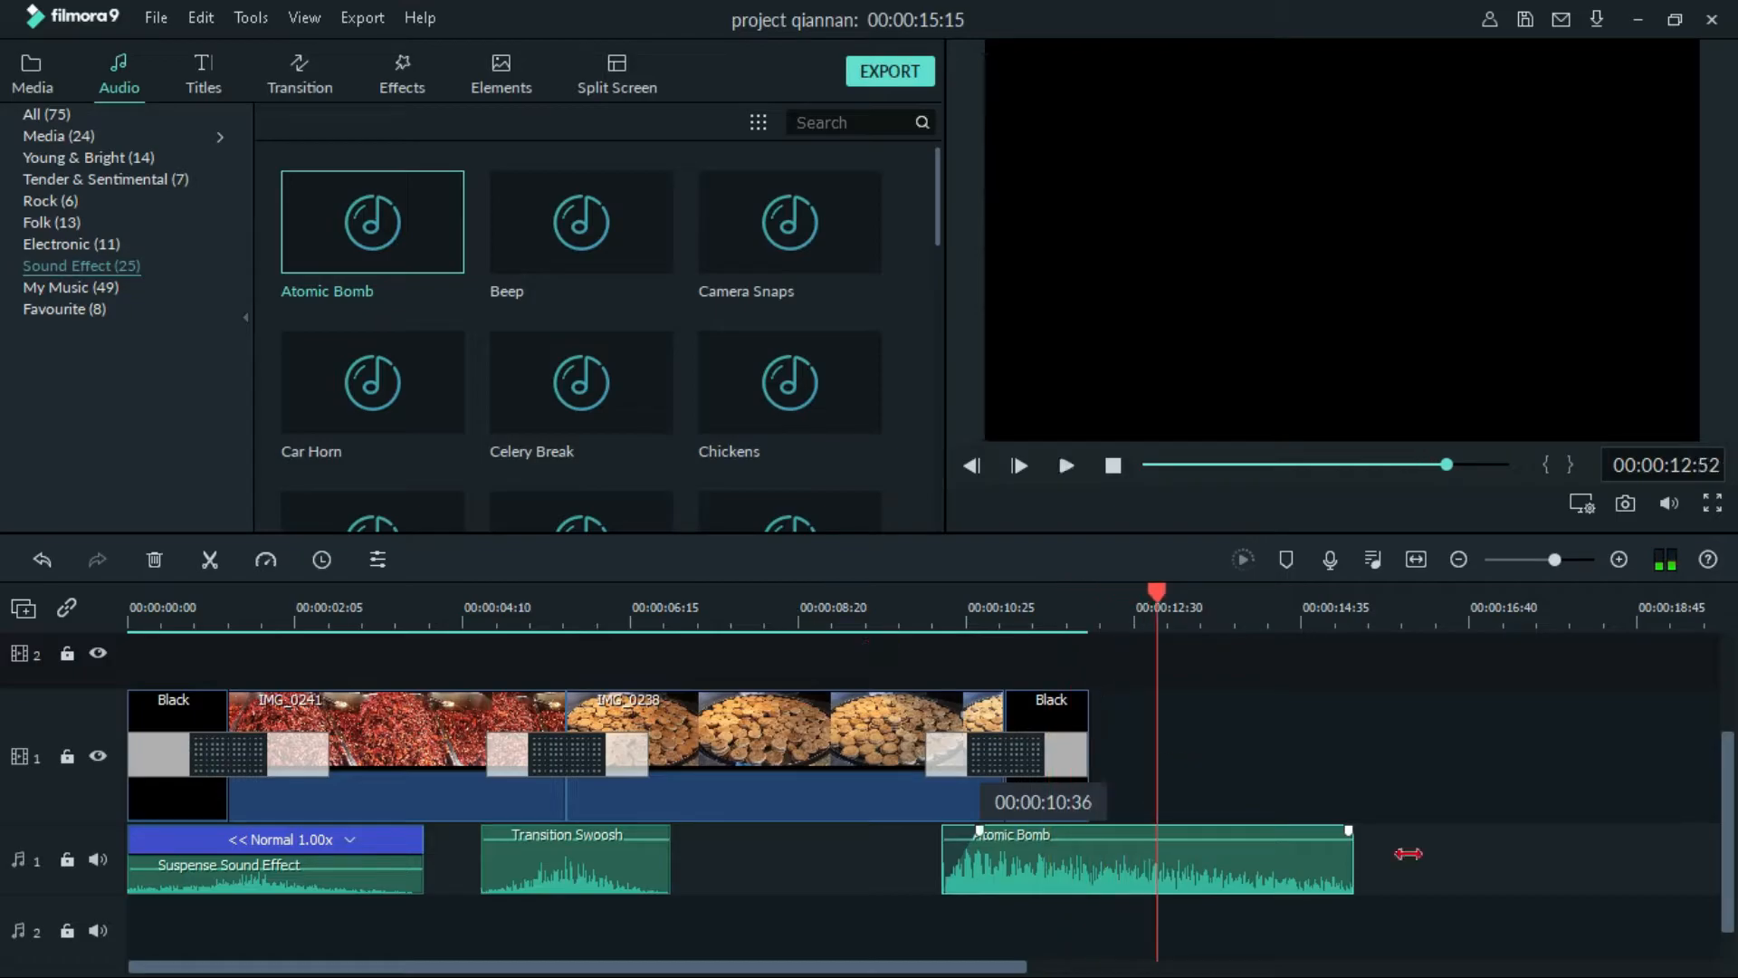
- Trim the Atomic Bomb clip's end to about 00:00:12:48 and extend its fade-in and fade-out to meet near the clip's middle
left_click_drag(1348, 864, 1157, 865)
left_click_drag(979, 830, 1005, 830)
left_click_drag(1151, 830, 987, 830)
left_click(805, 614)
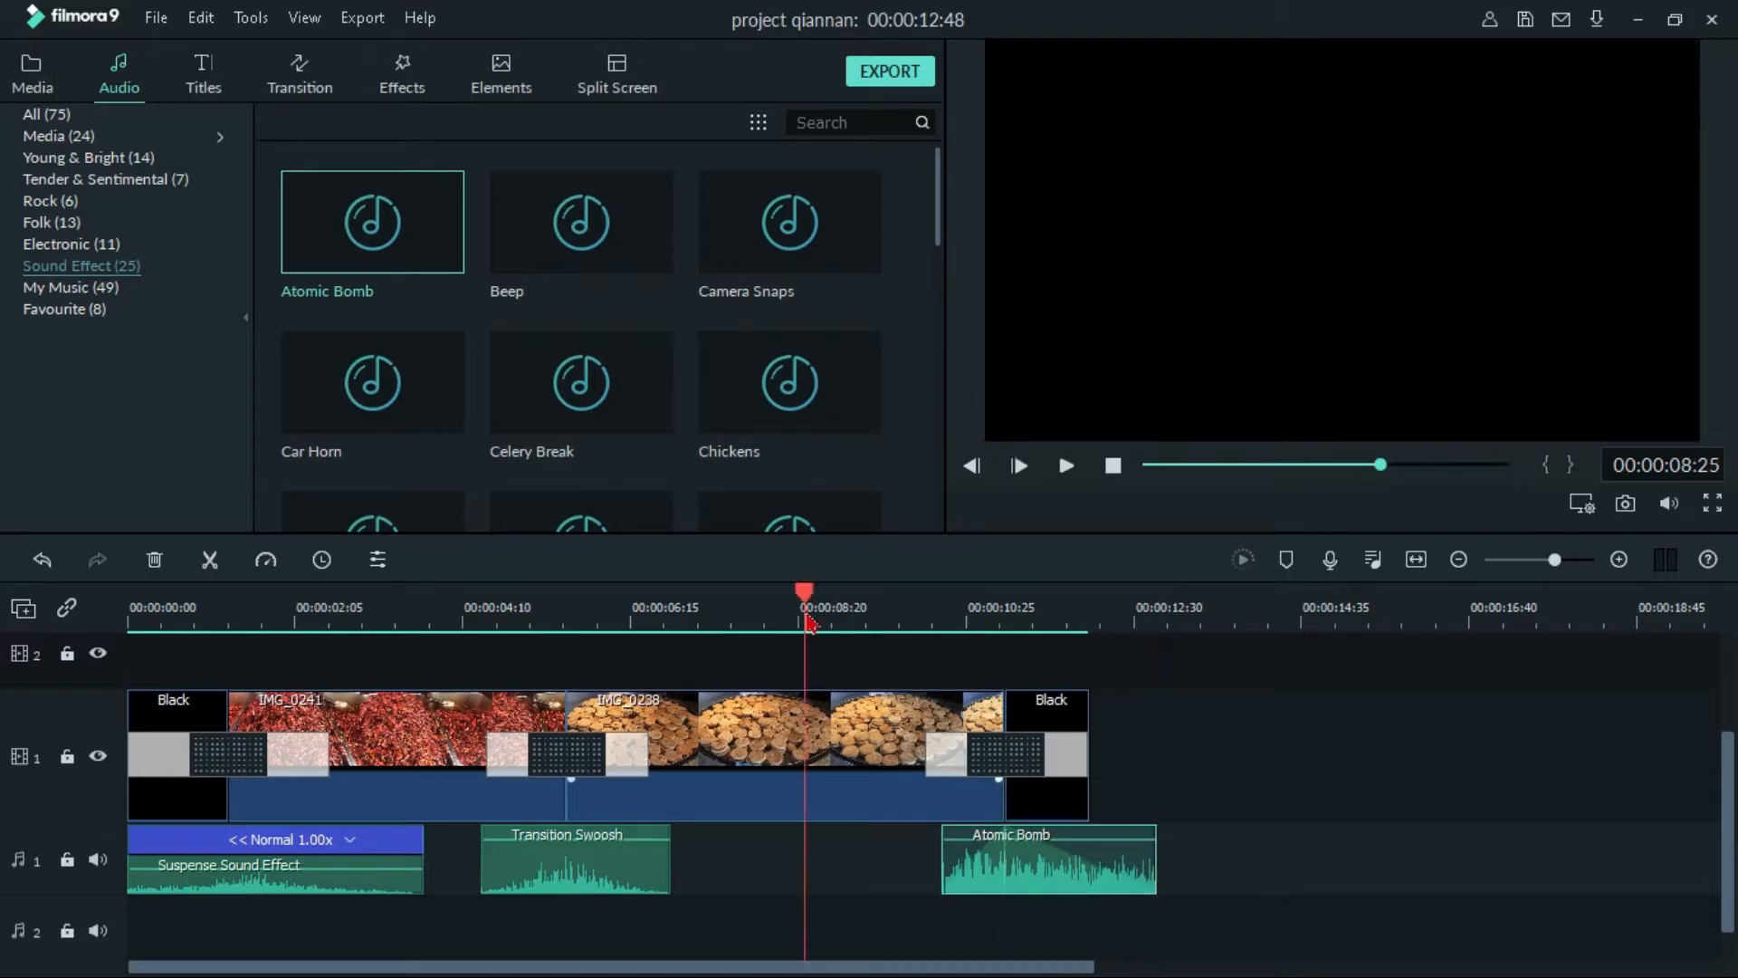
key("space")
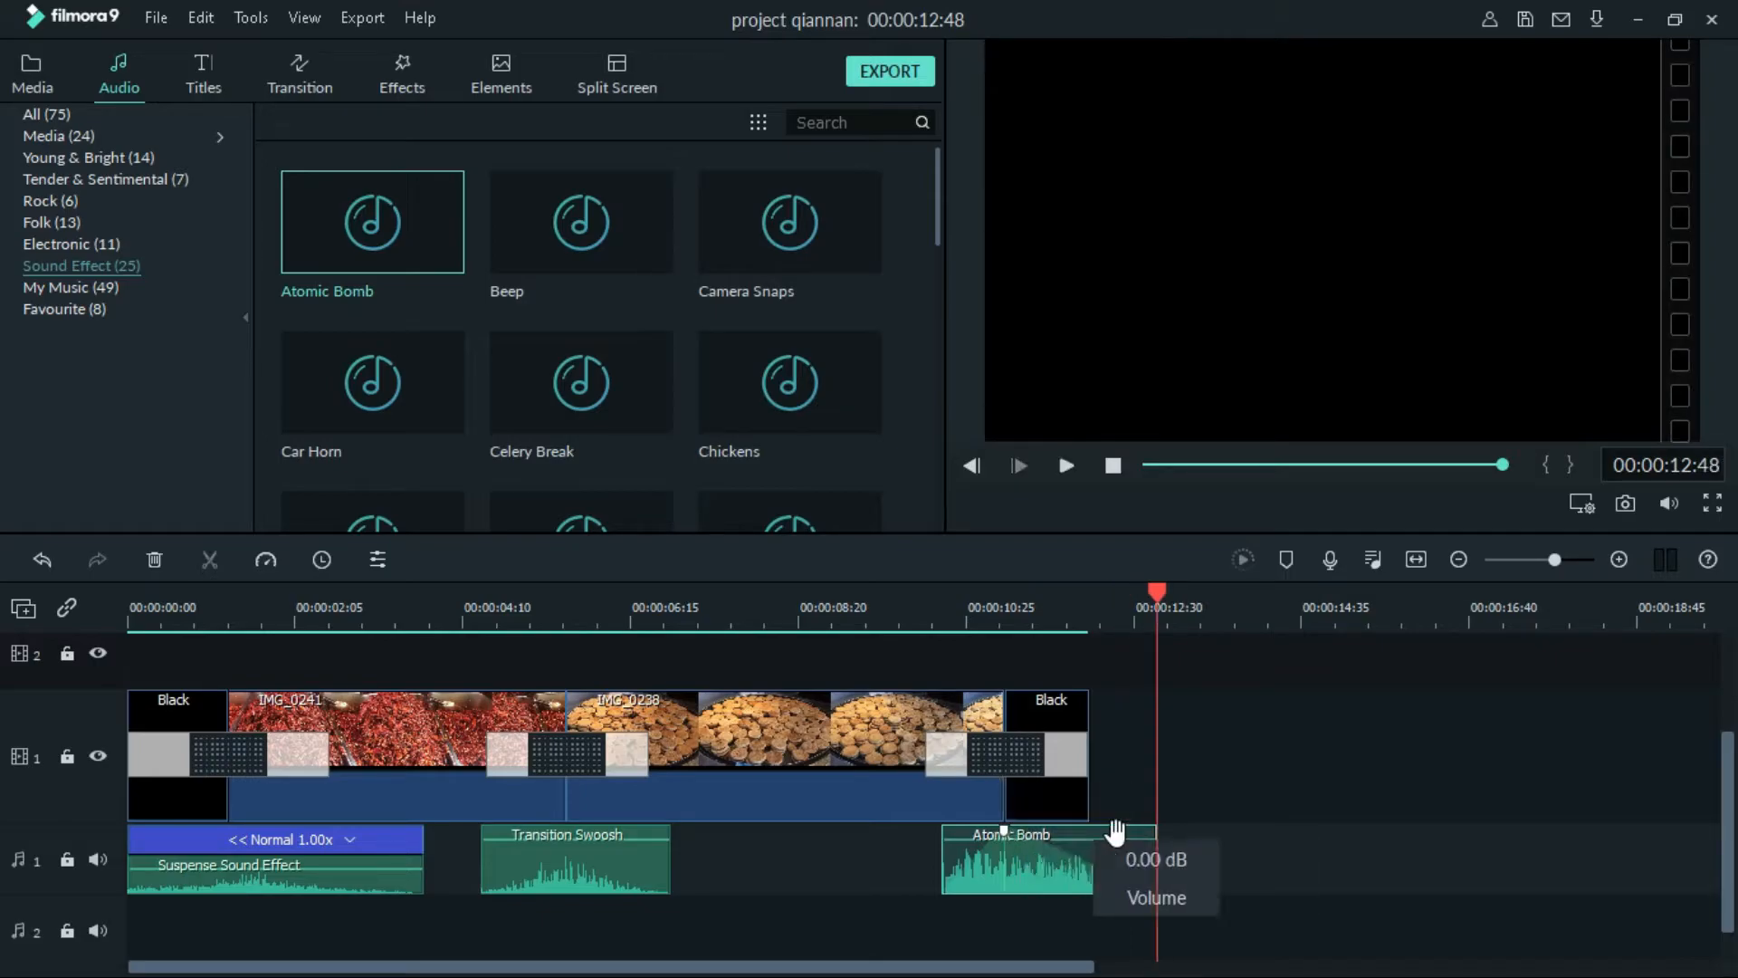
- Lower the volume of the Atomic Bomb clip and replay the ending
left_click_drag(1113, 838, 1104, 842)
left_click(809, 628)
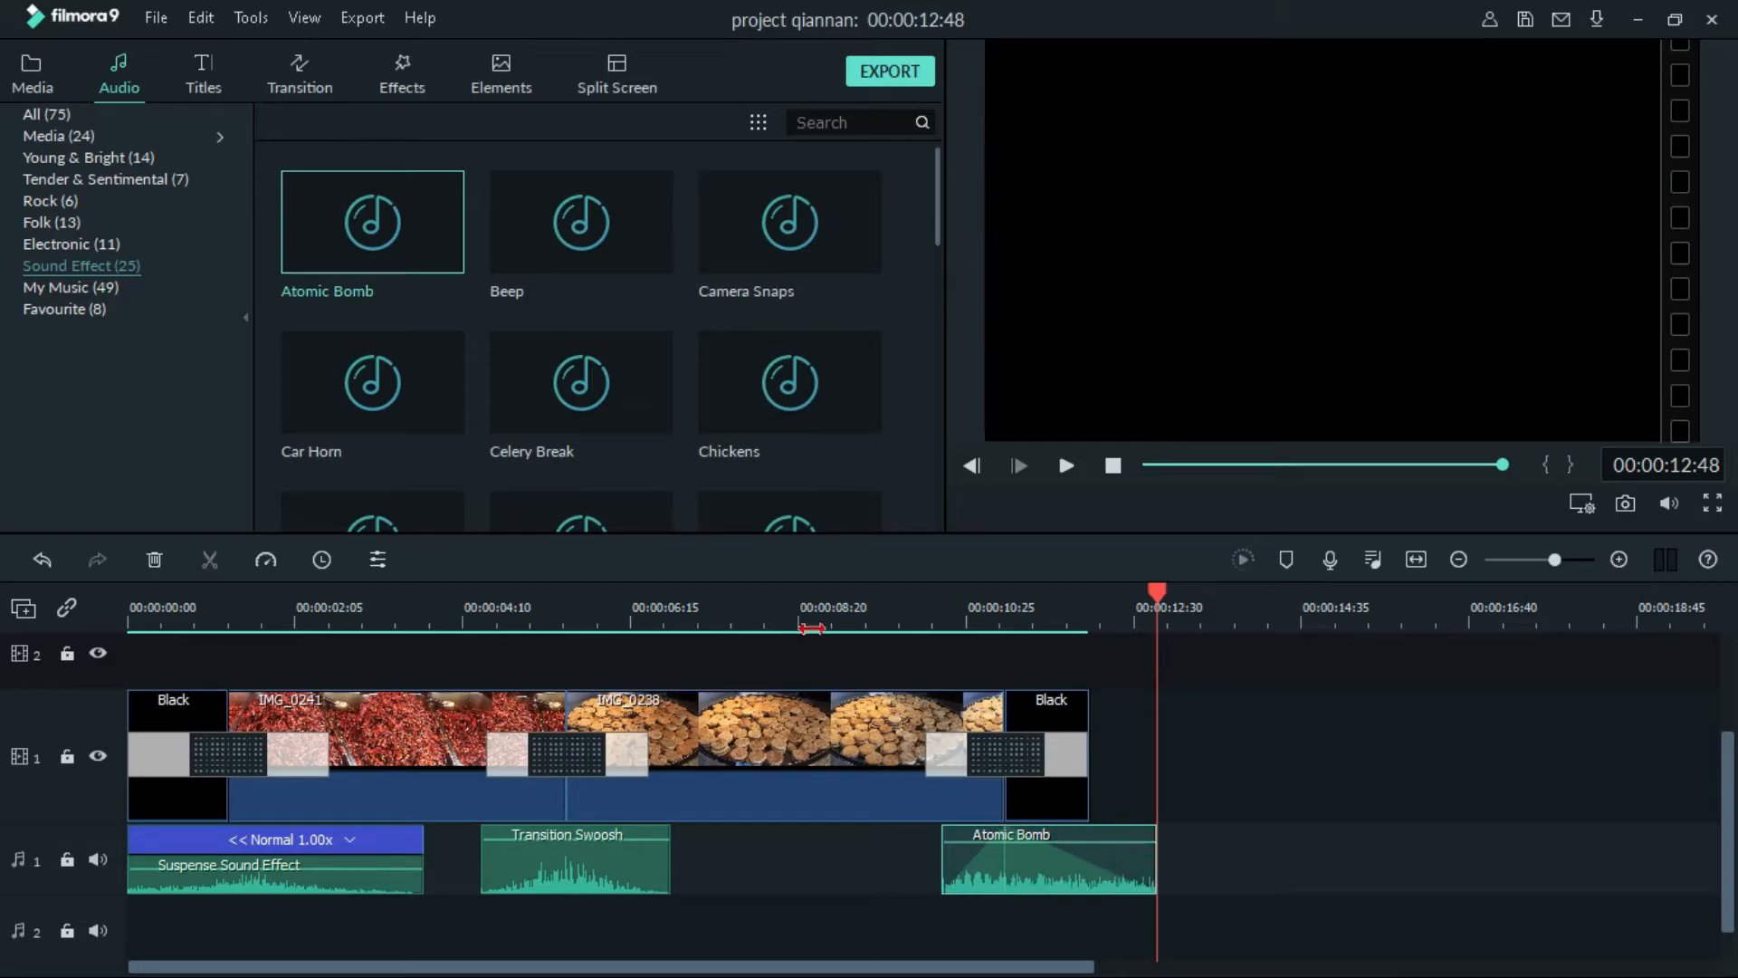
key("space")
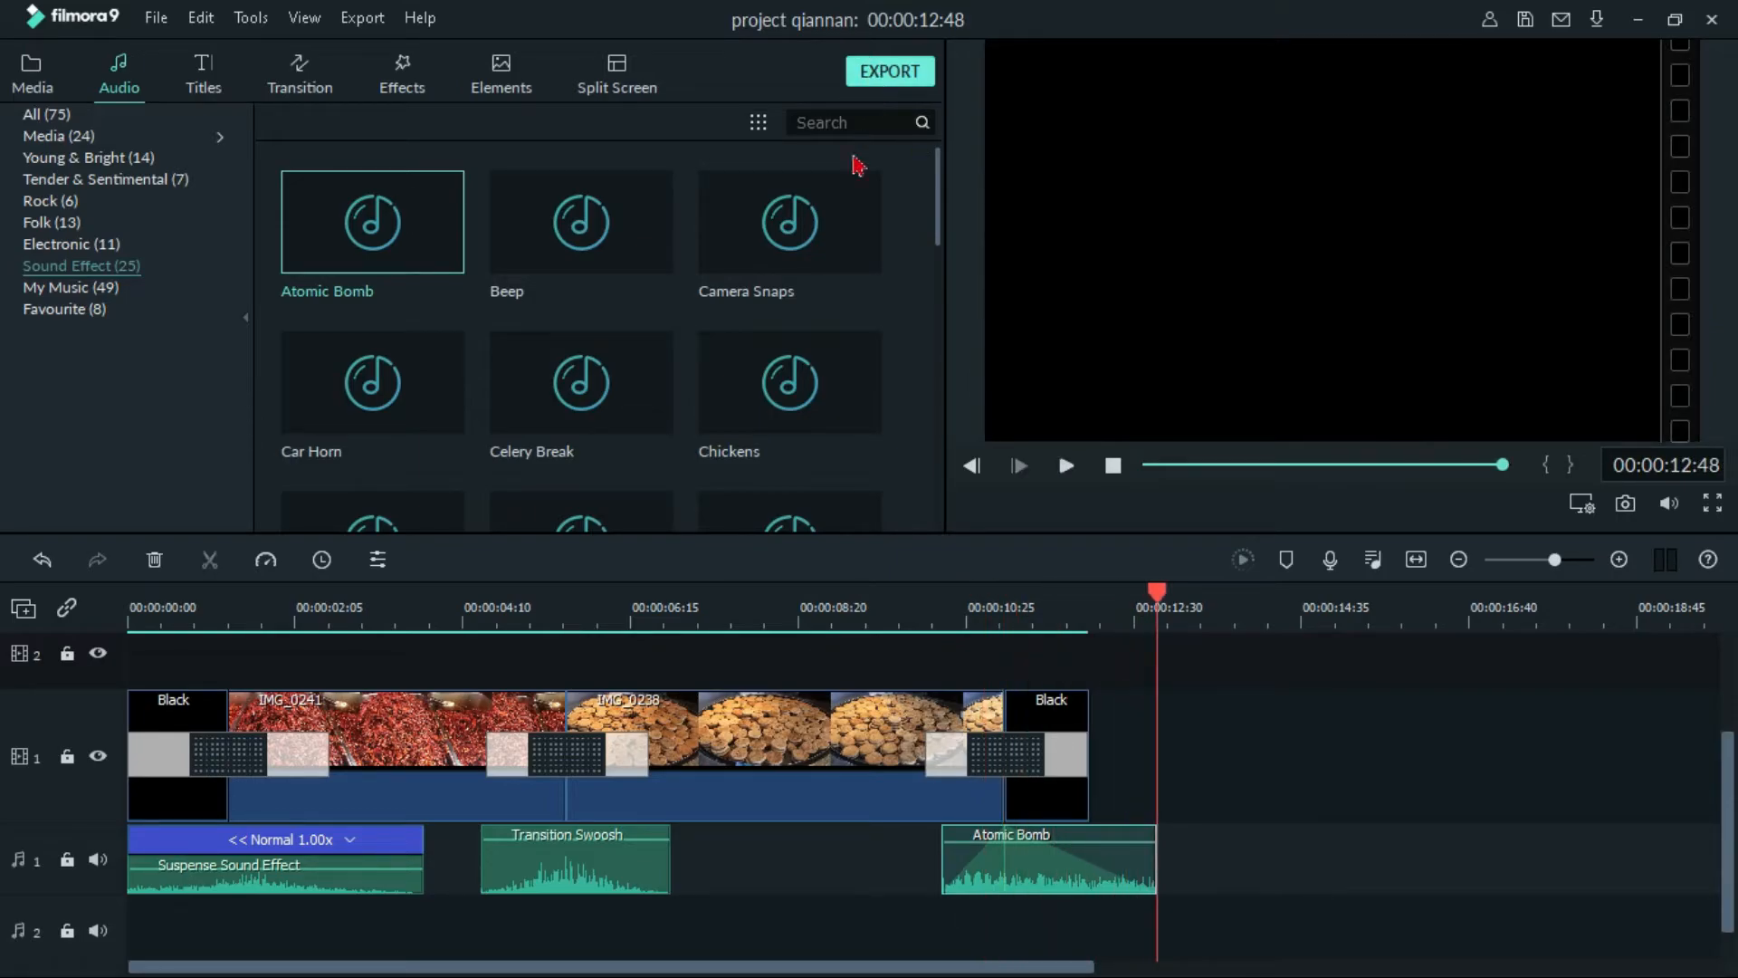
- Replace all the separate clips and sound effects on the timeline with the exported My Video4 clip on video track 1
left_click(194, 868)
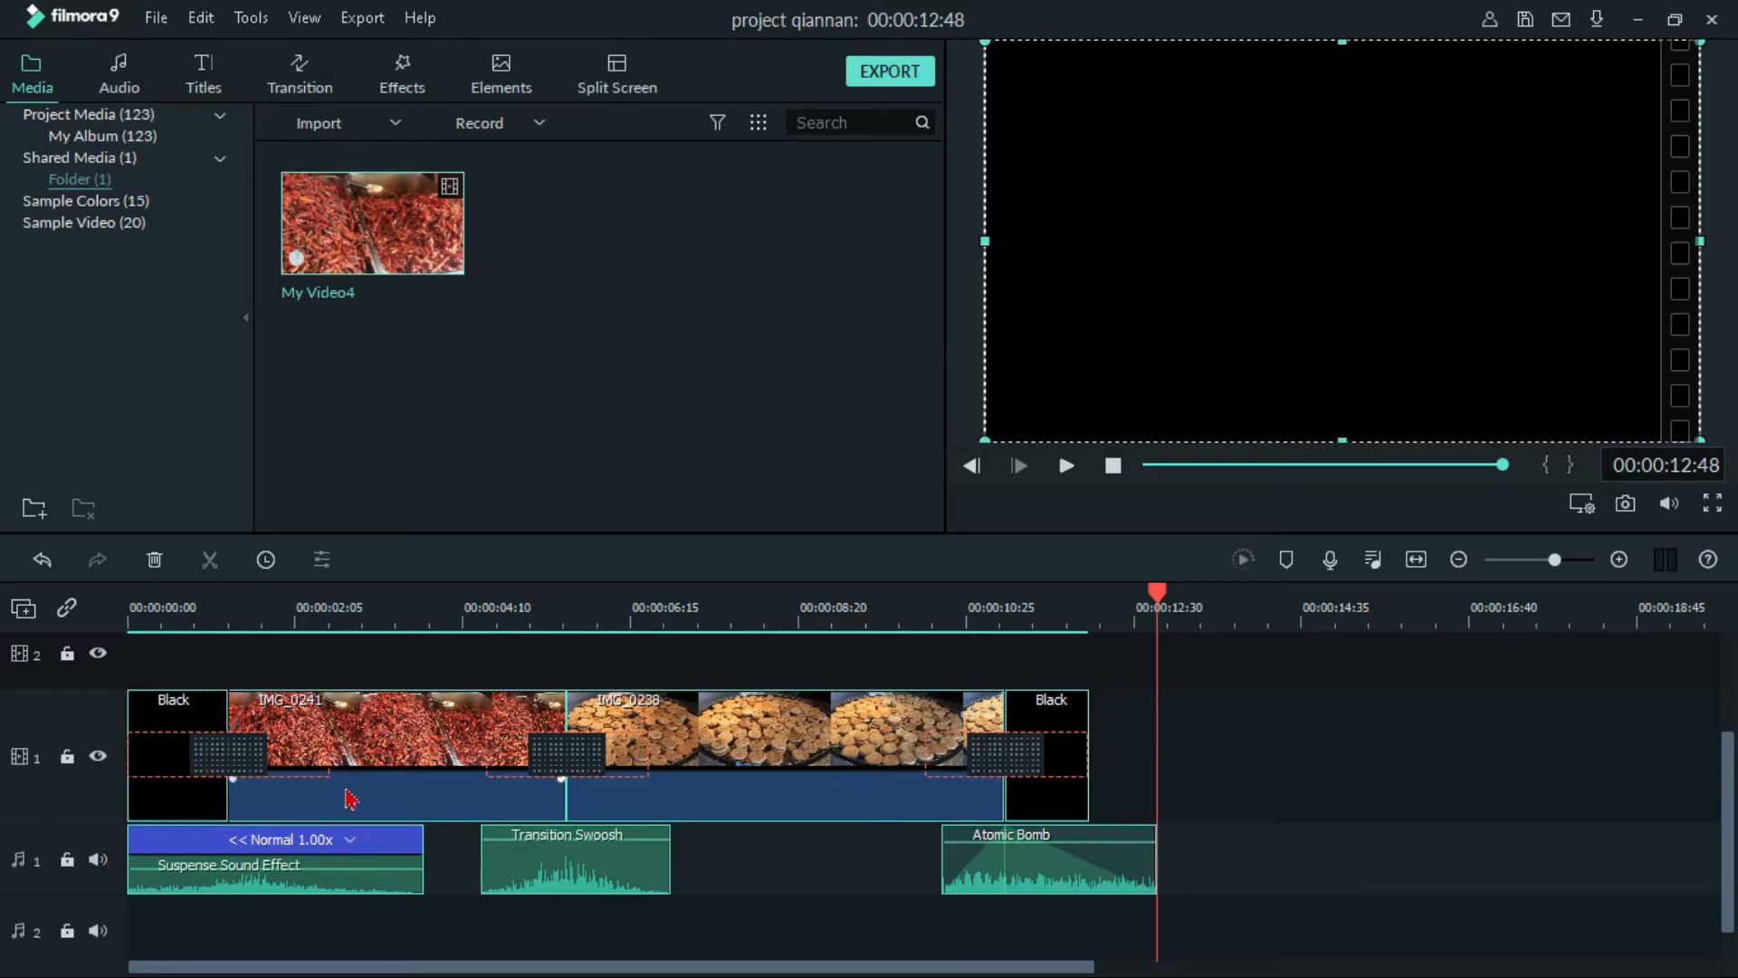
key("Delete")
left_click_drag(388, 307, 146, 826)
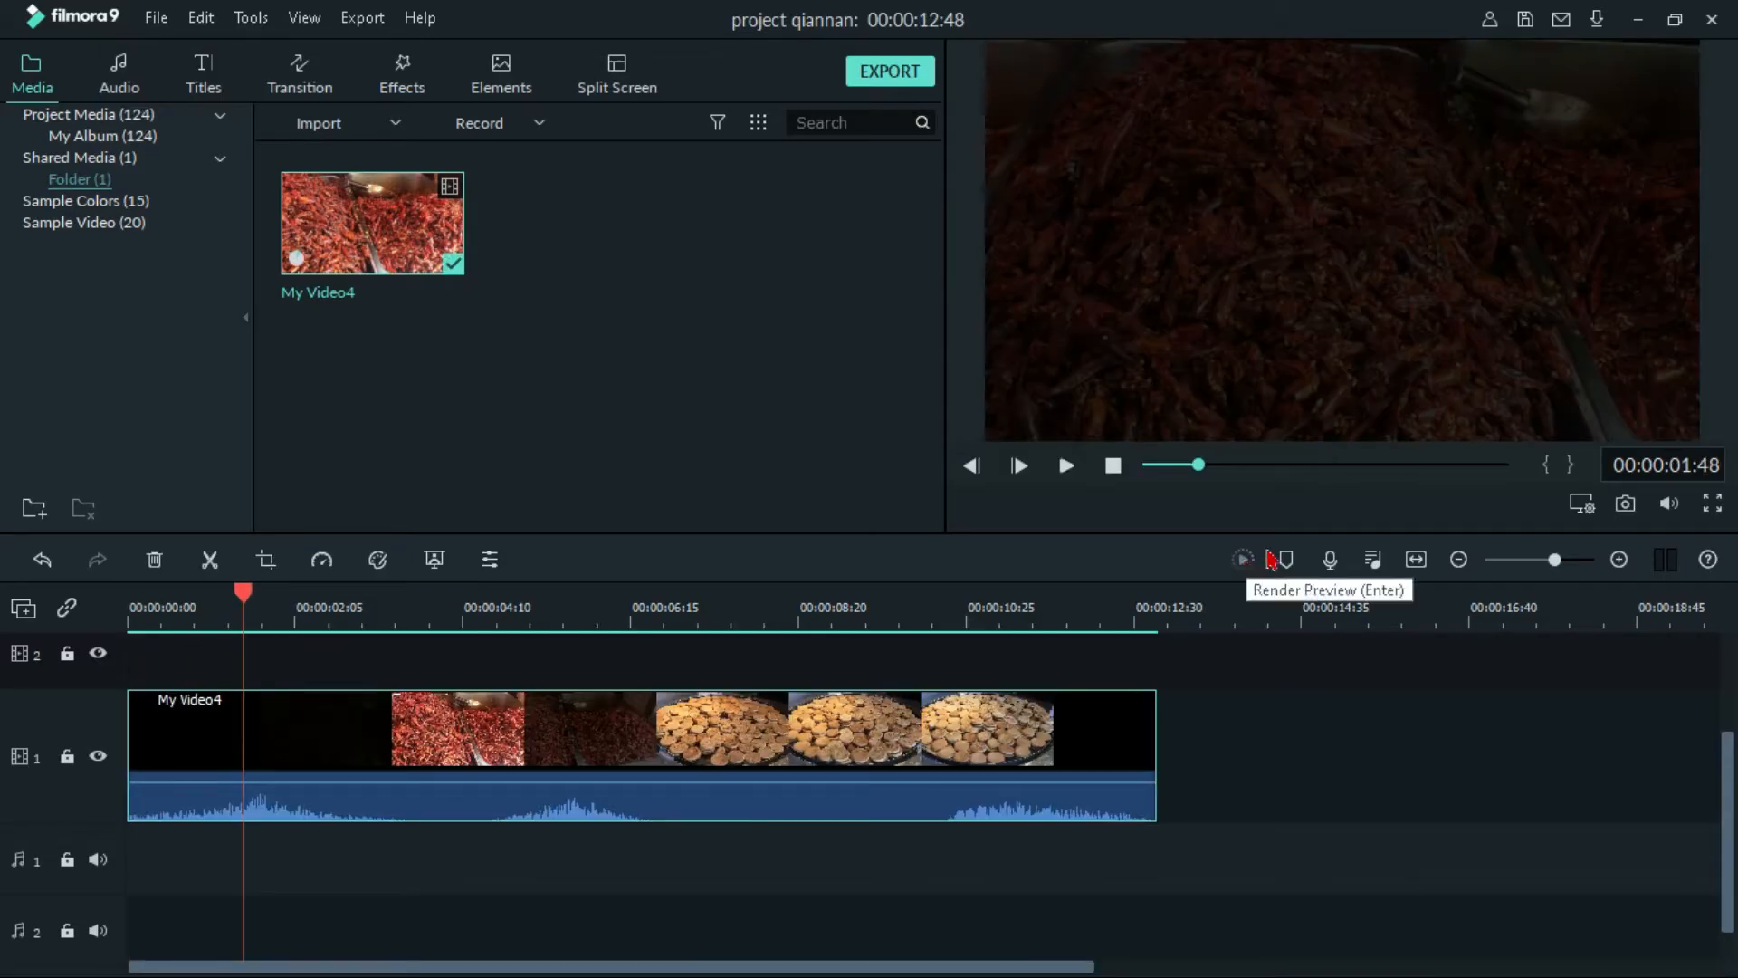
- Play the opening of the My Video4 clip and trim its black start up to 00:00:00:54
left_click_drag(243, 605, 64, 613)
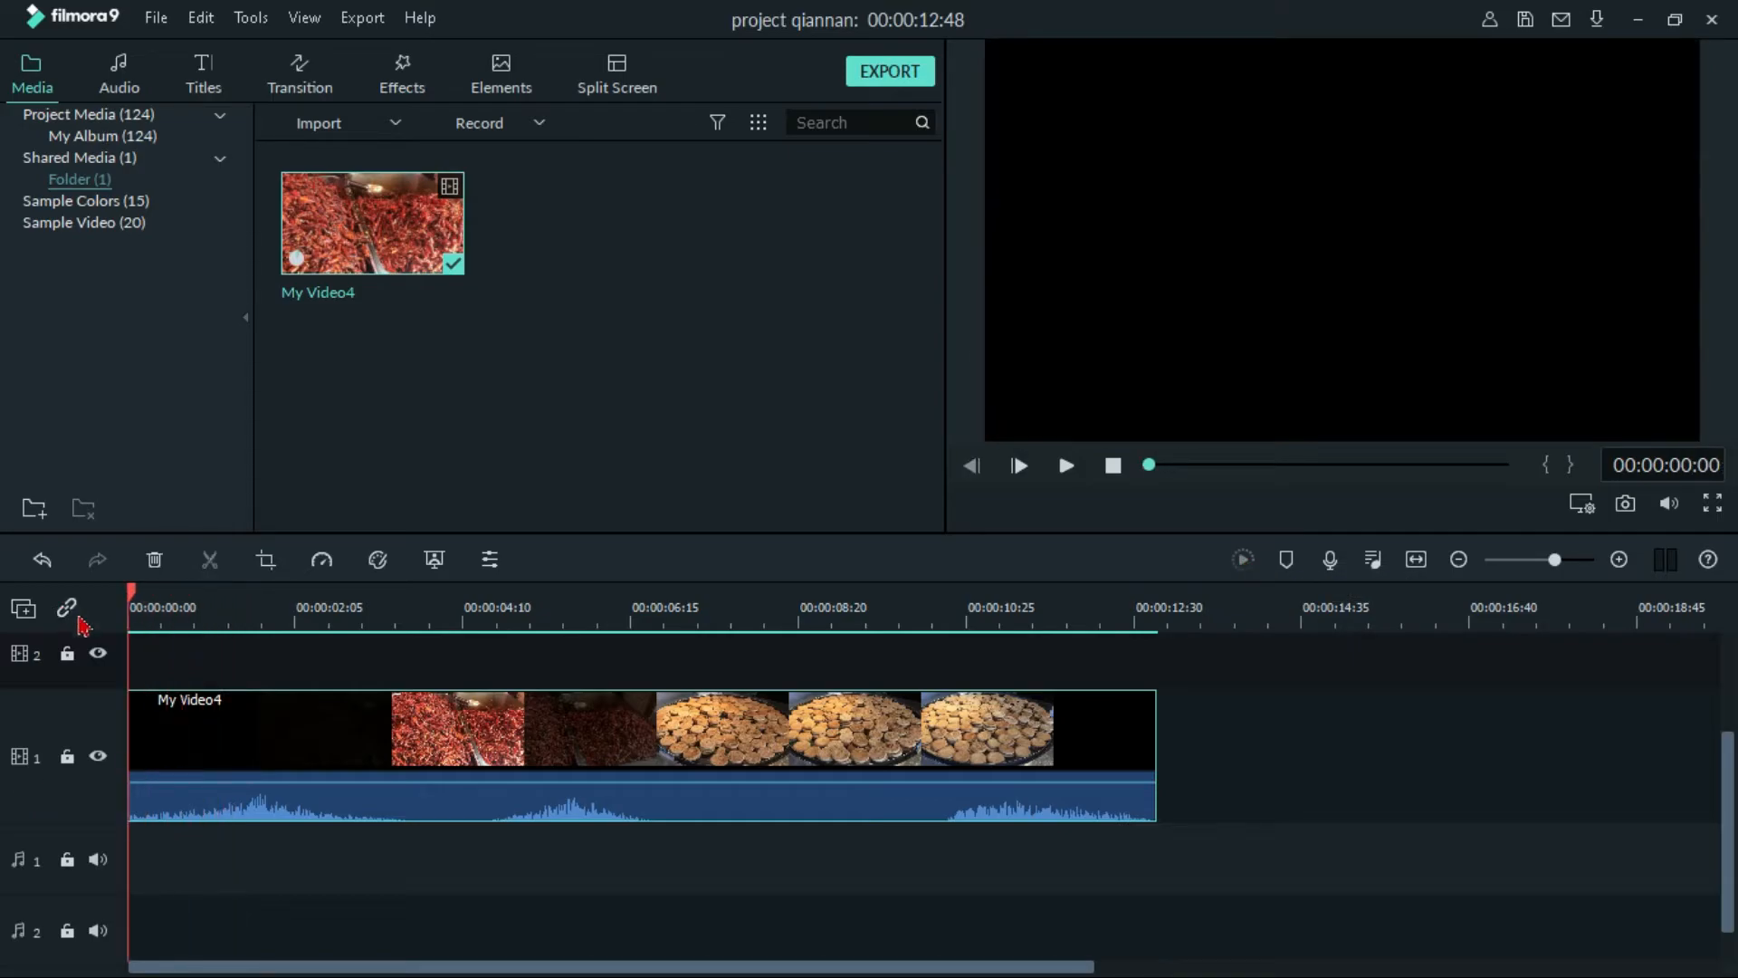
key("space")
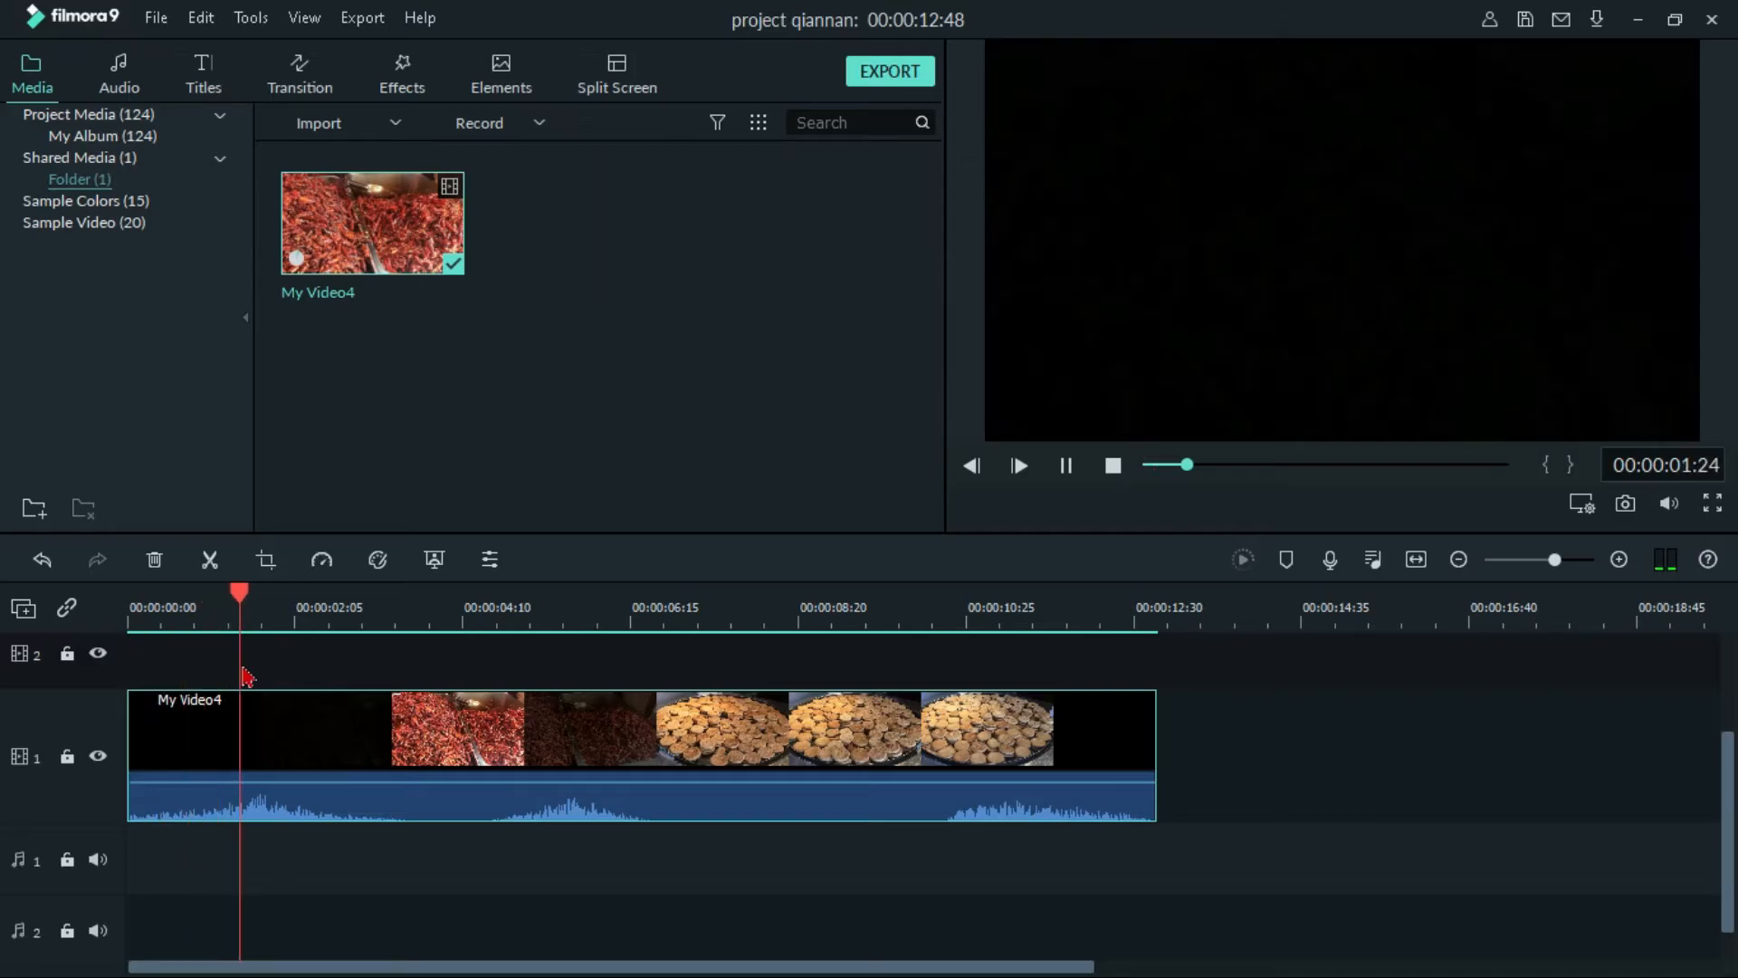
key("space")
left_click_drag(327, 597, 207, 649)
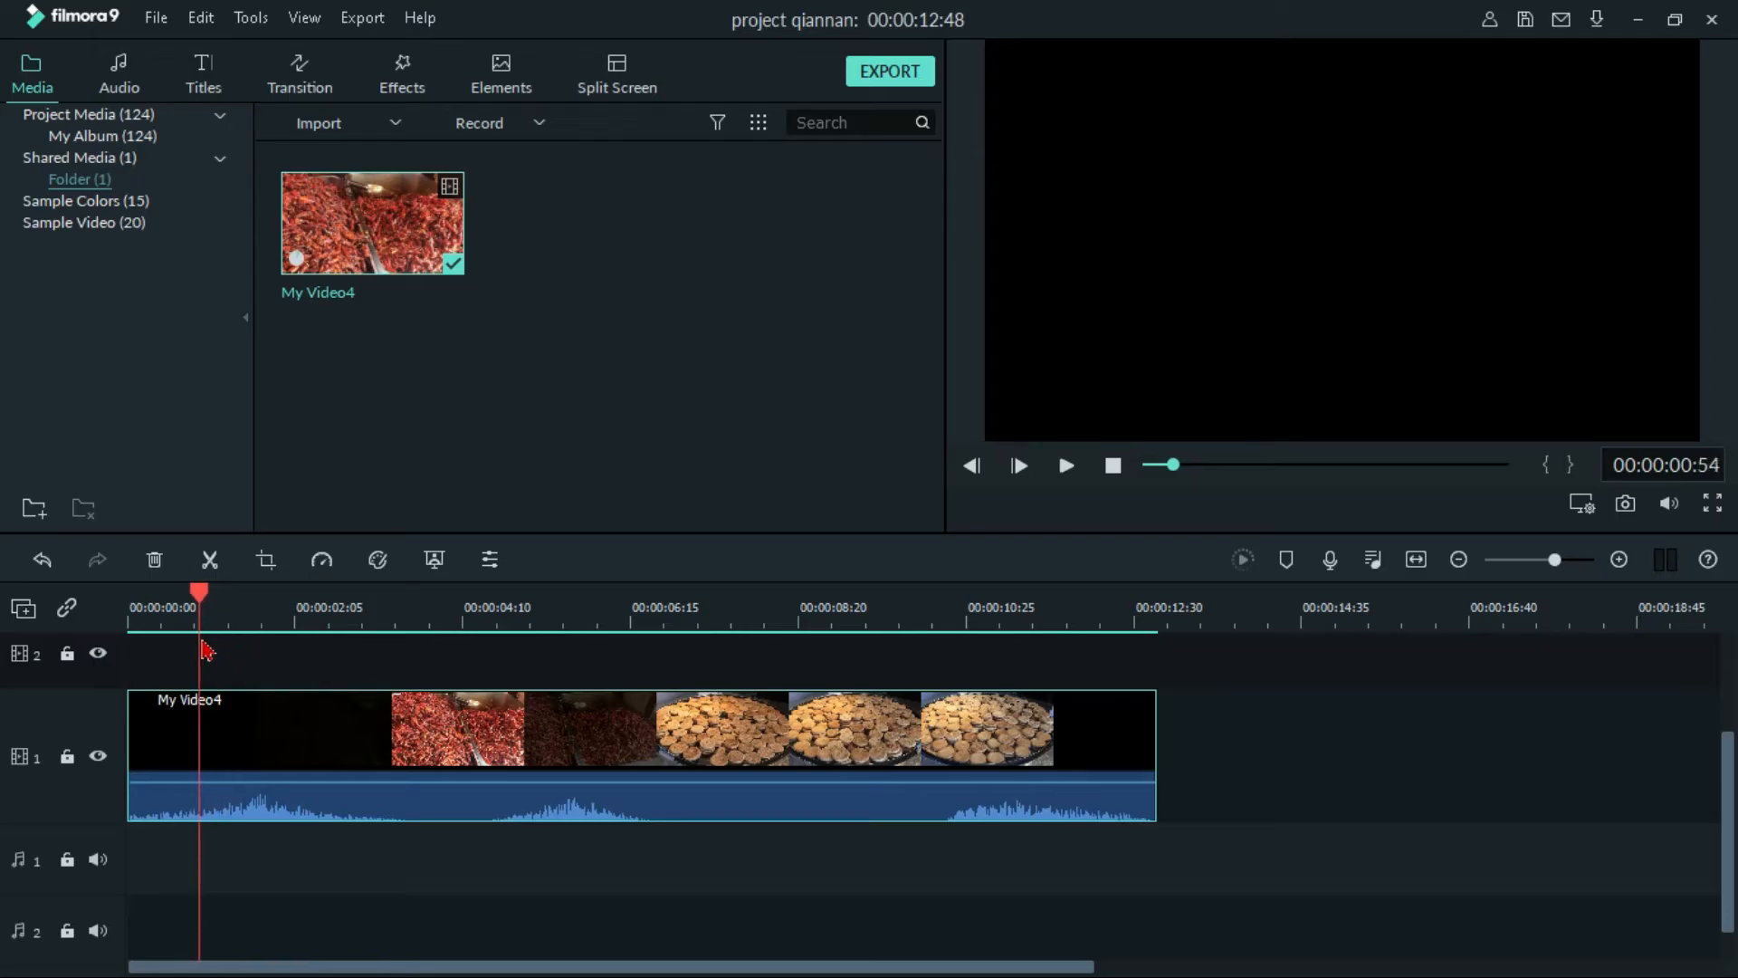
left_click_drag(143, 728, 199, 729)
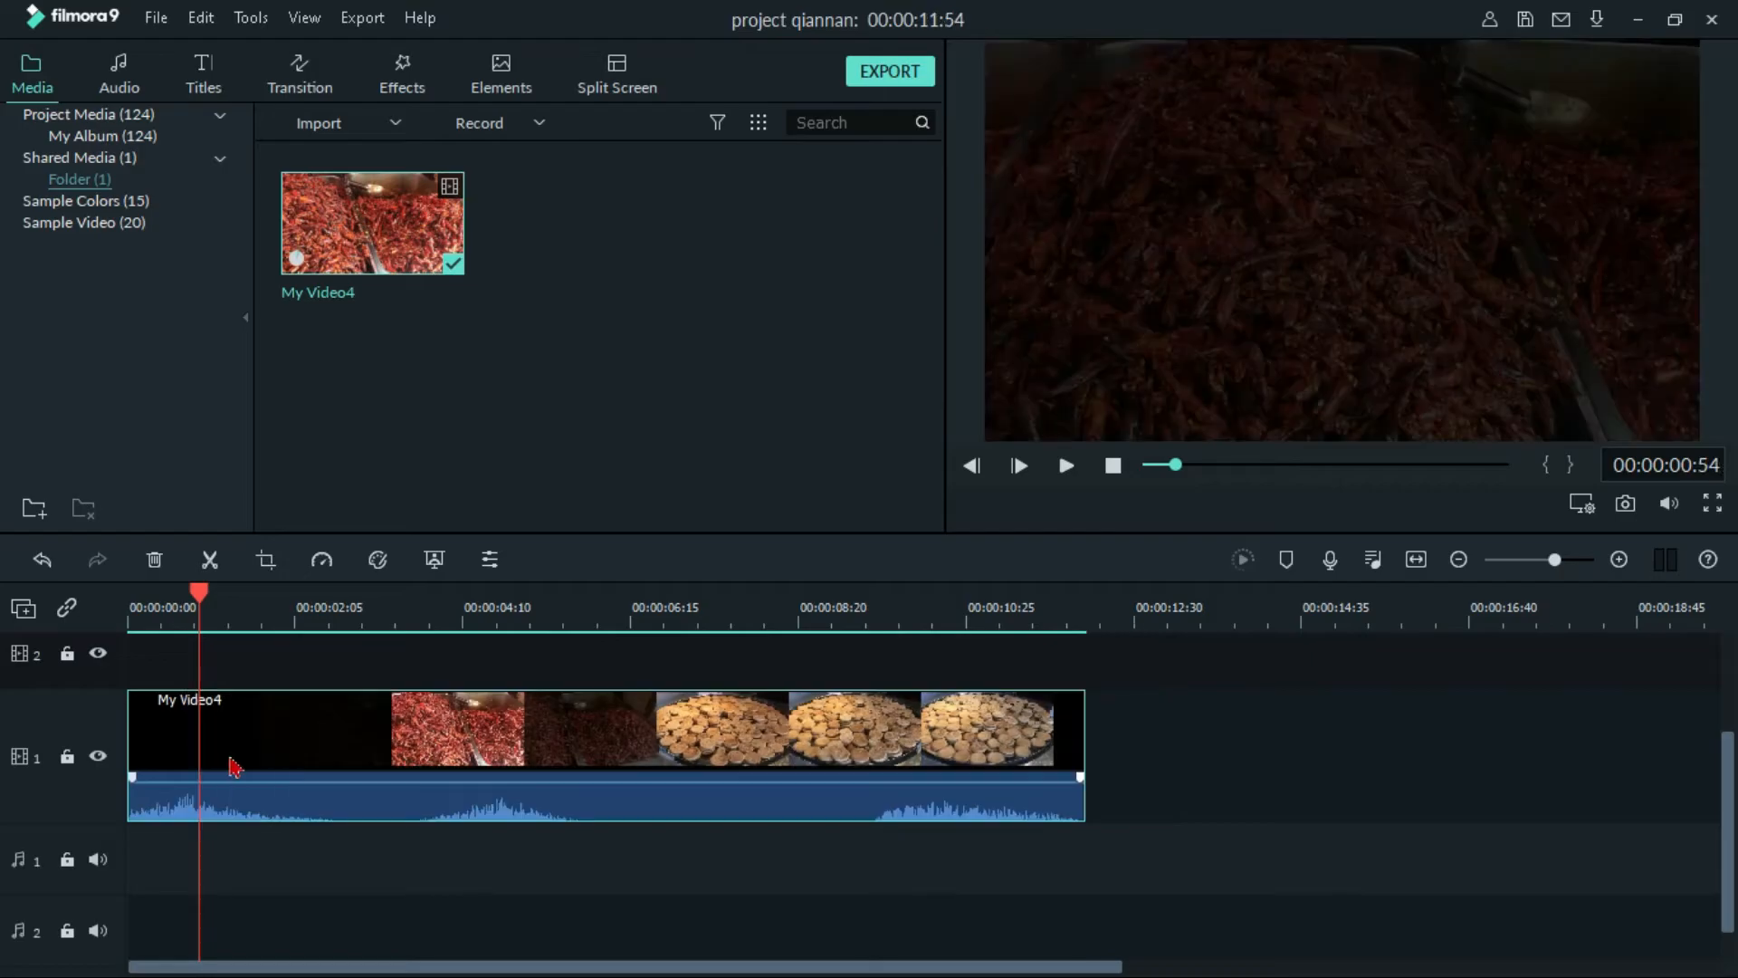
- Add a short audio fade-in at the very beginning of the My Video4 clip
left_click_drag(200, 599, 81, 627)
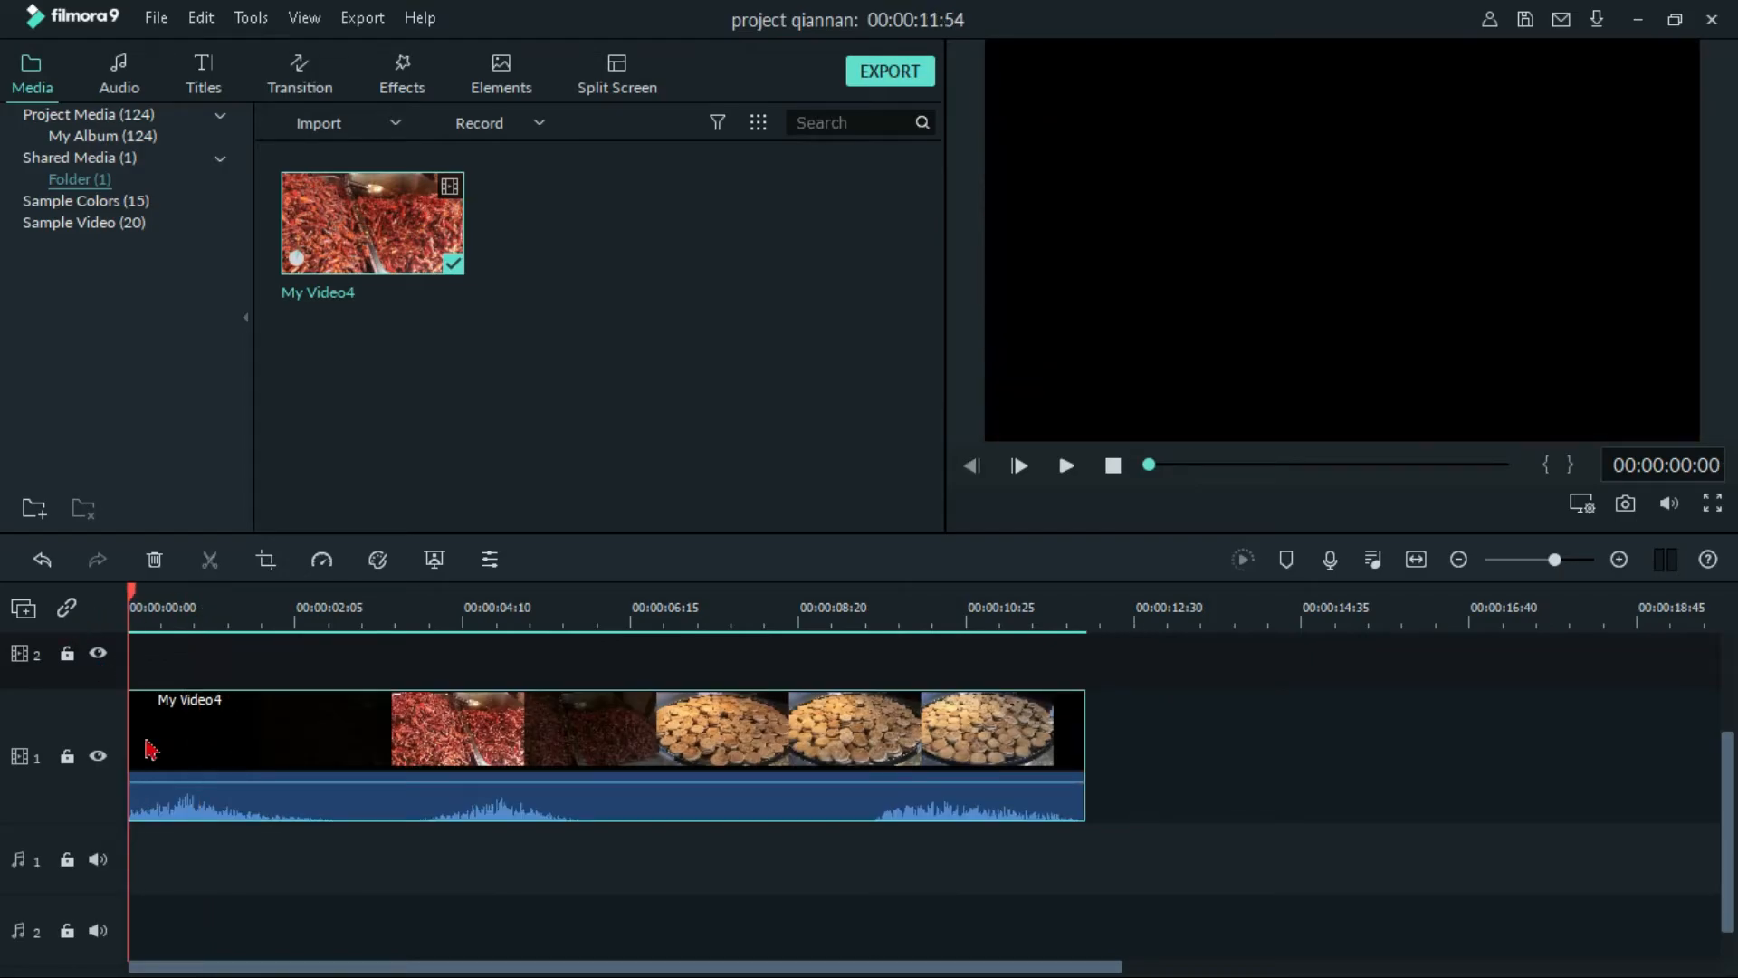
mouse_move(138, 777)
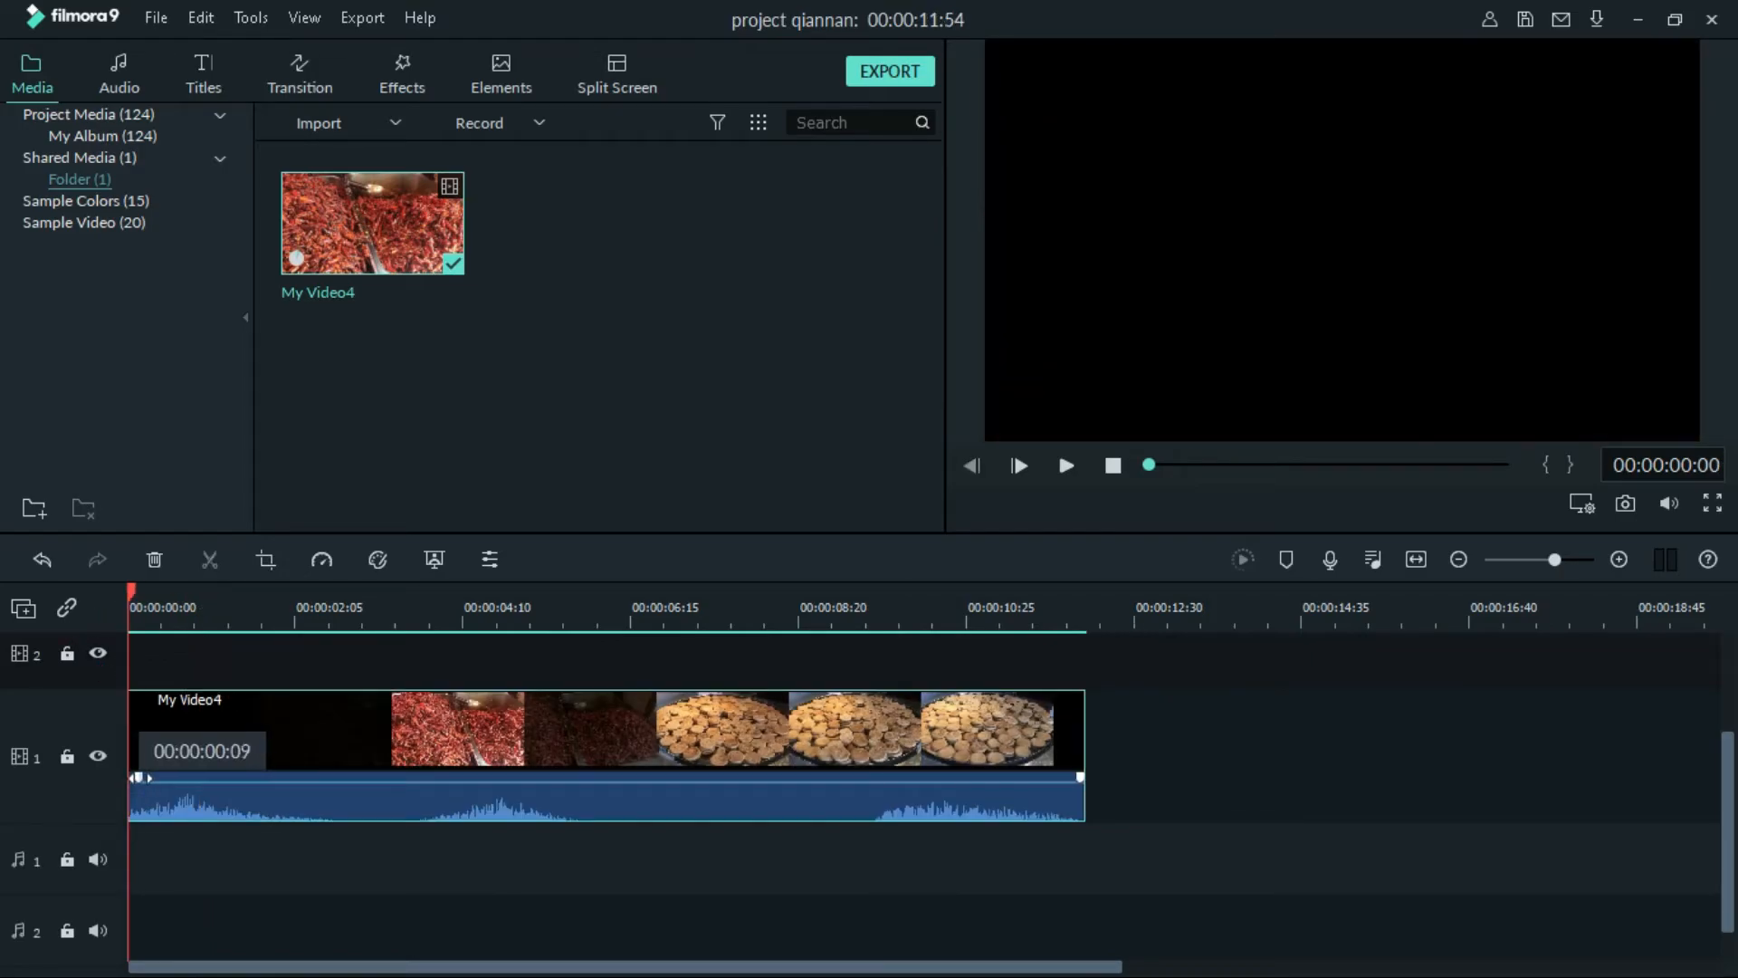